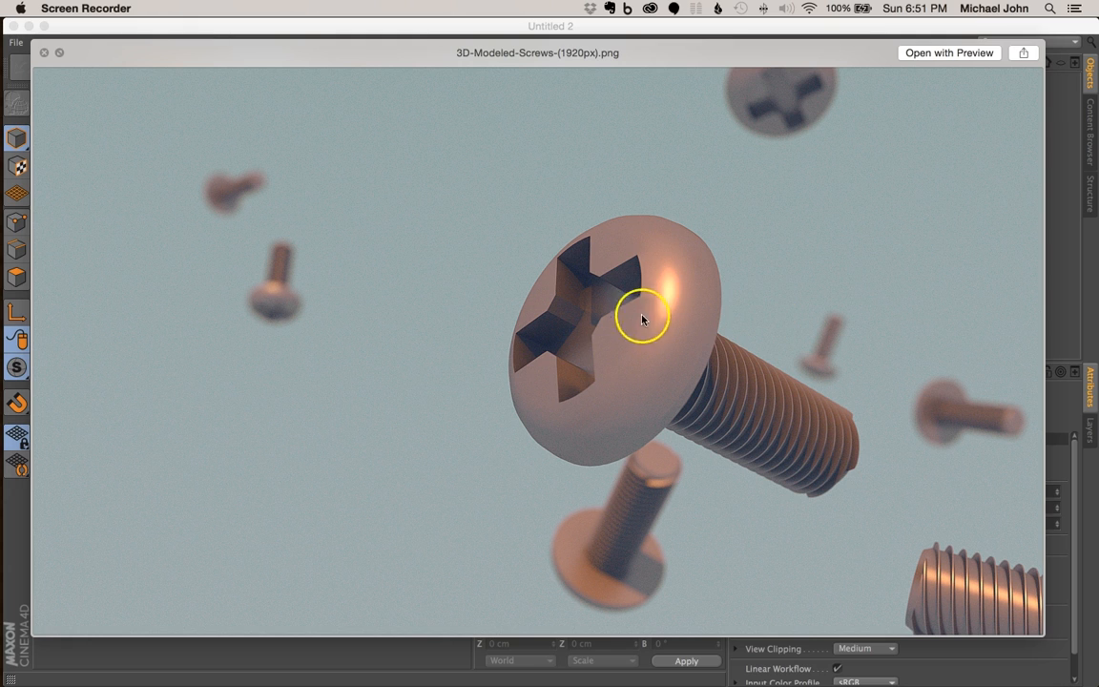
# Switch to Cinema 4D and add a Helix spline to the empty scene
pyautogui.press('super+Tab')
pyautogui.press('super+Tab')
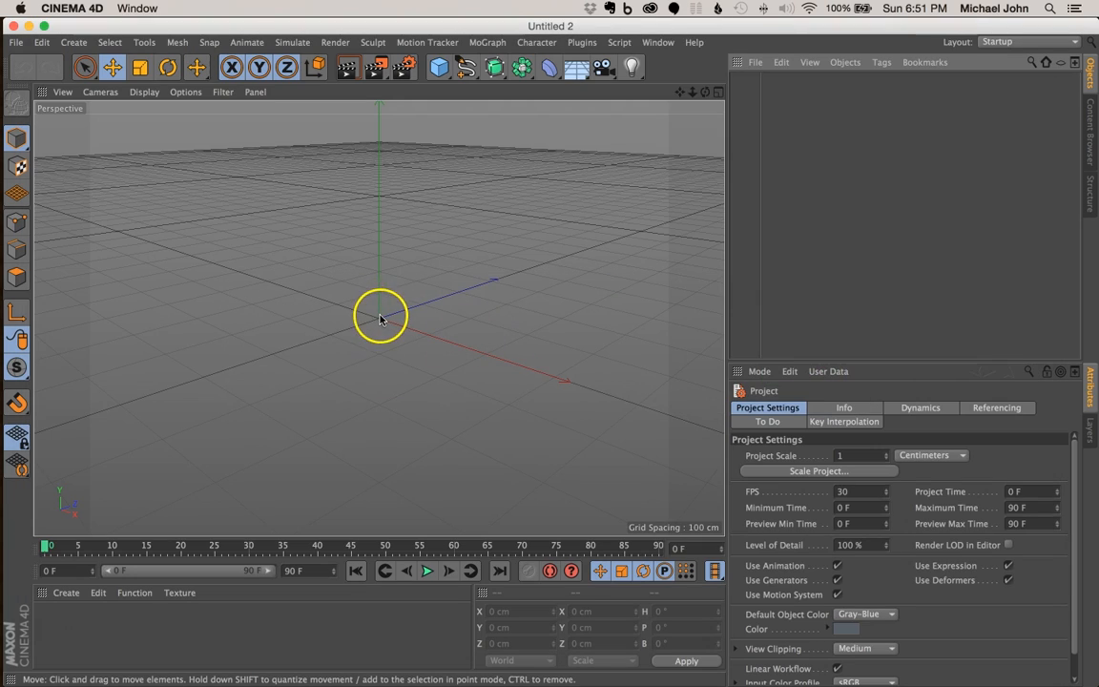
pyautogui.keyDown('alt'); pyautogui.moveTo(378, 320); pyautogui.dragTo(490, 315); pyautogui.keyUp('alt')
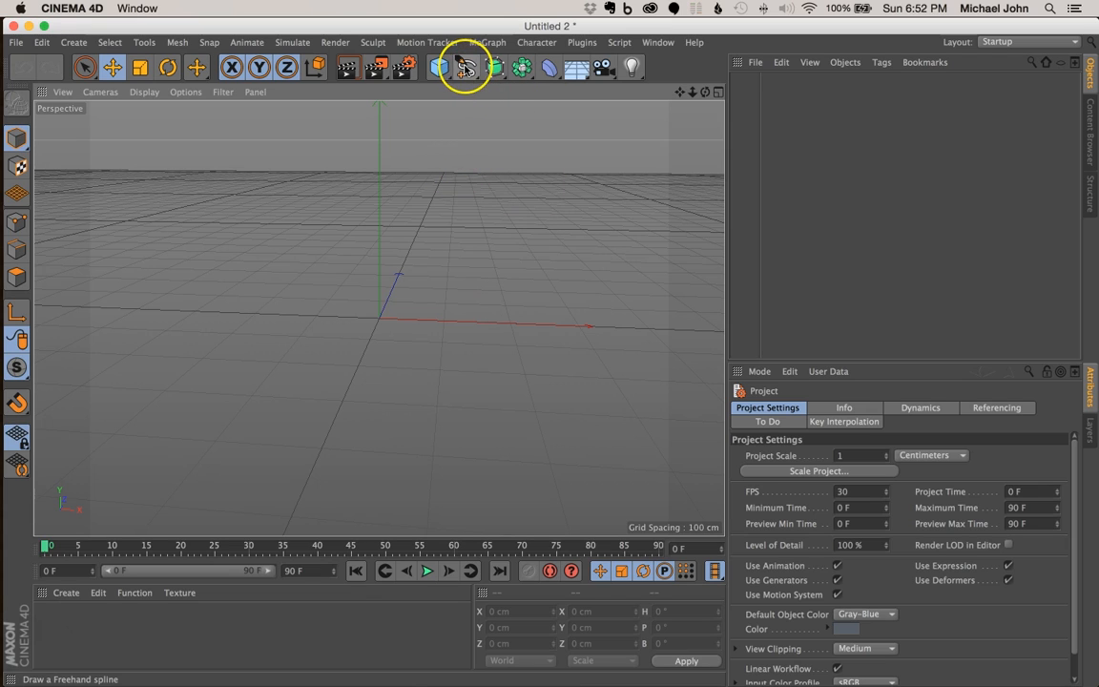
pyautogui.click(465, 69)
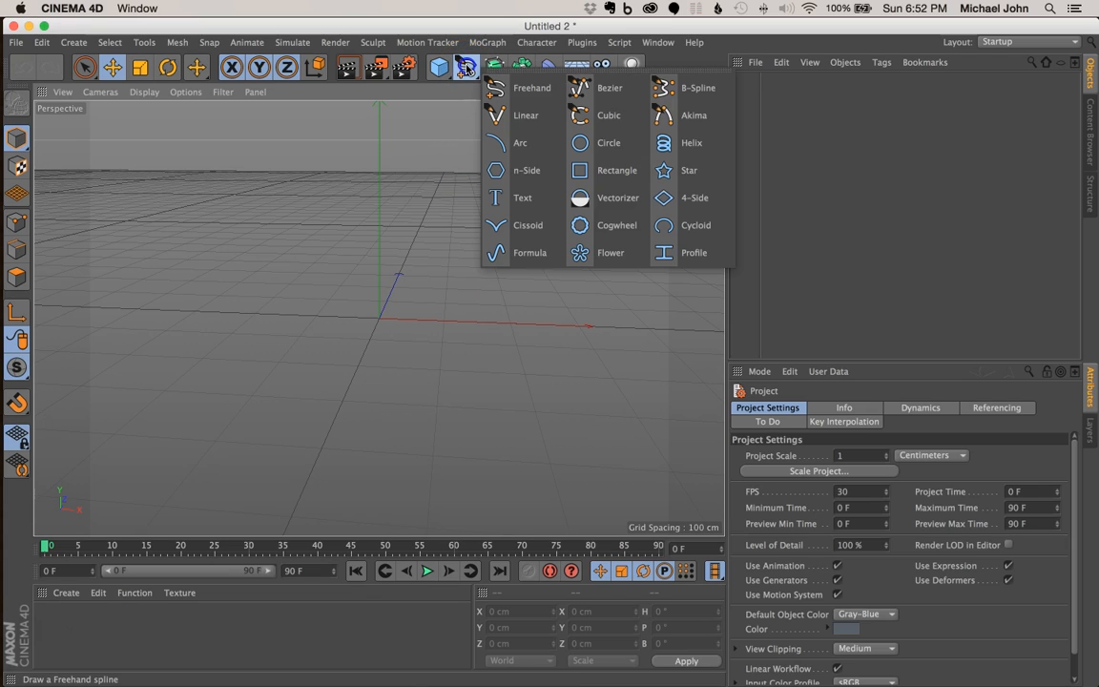
pyautogui.click(693, 144)
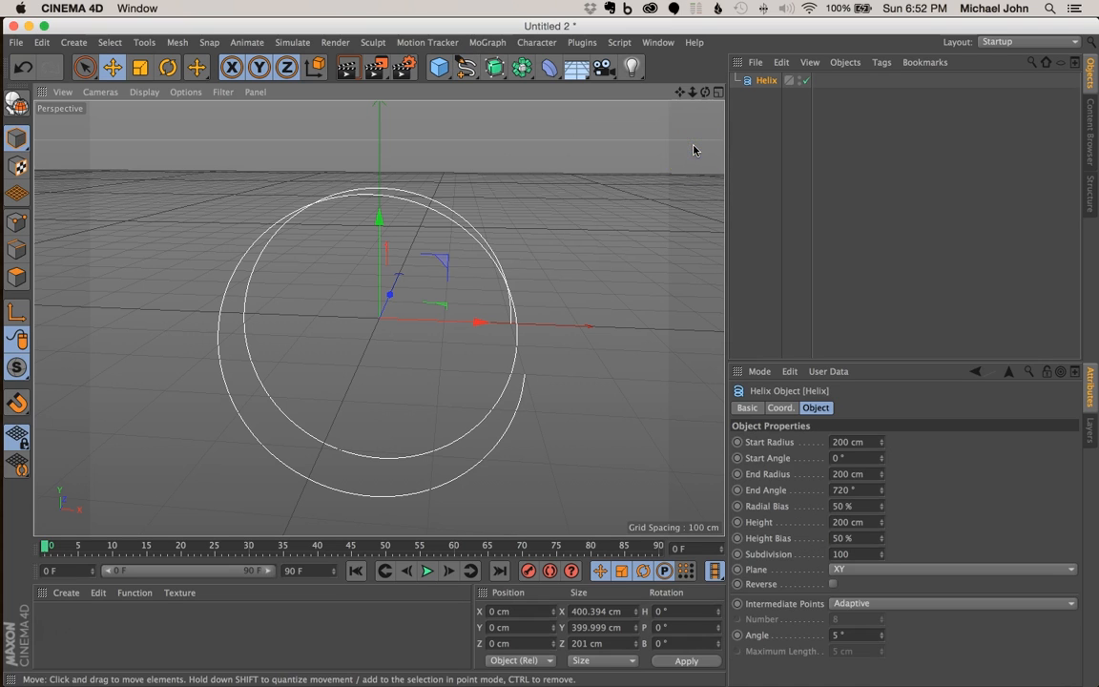
pyautogui.click(382, 321)
pyautogui.keyDown('alt'); pyautogui.moveTo(381, 320); pyautogui.dragTo(333, 318); pyautogui.keyUp('alt')
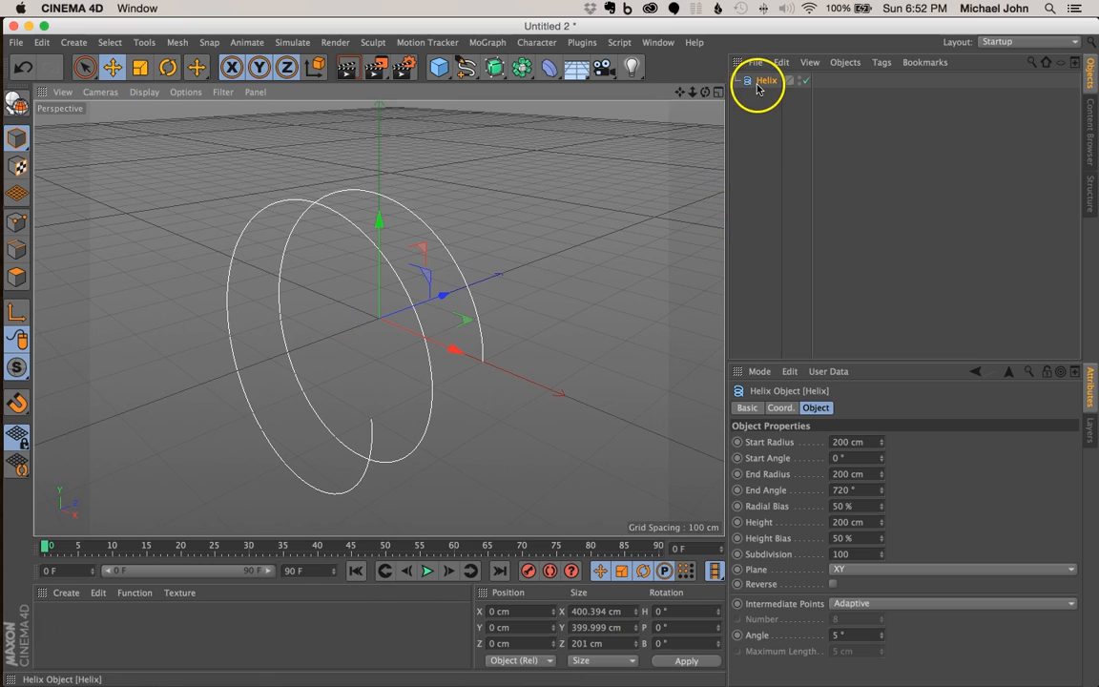
# Set the helix's start radius and end radius to 0 cm and its end angle to 360°
pyautogui.click(1090, 72)
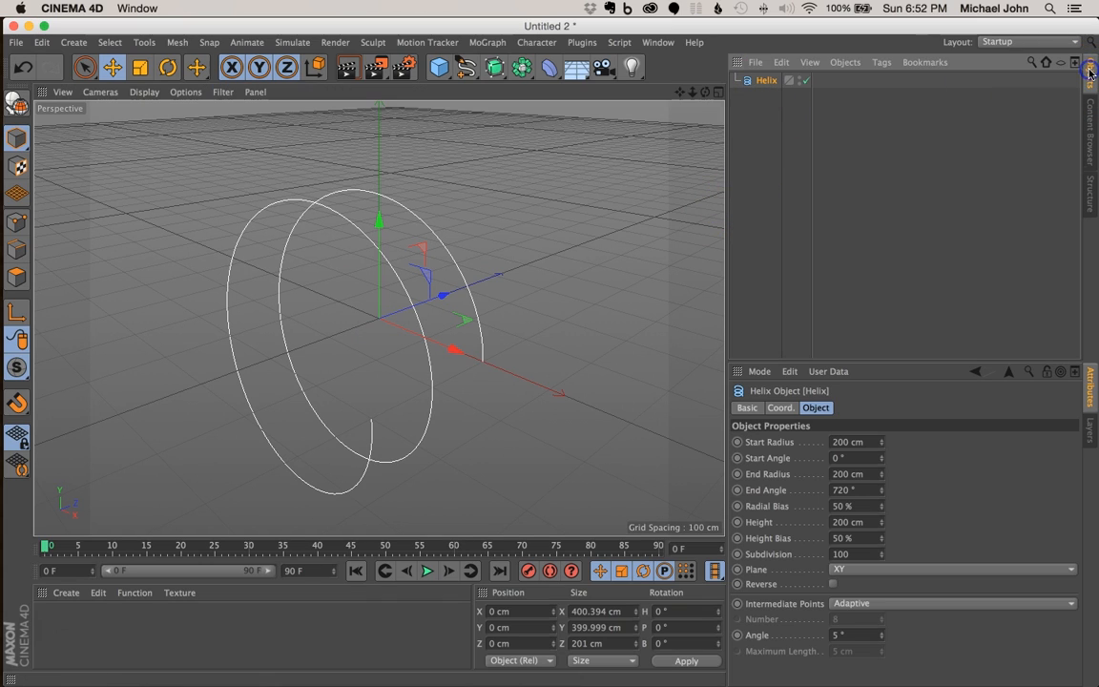
pyautogui.click(768, 82)
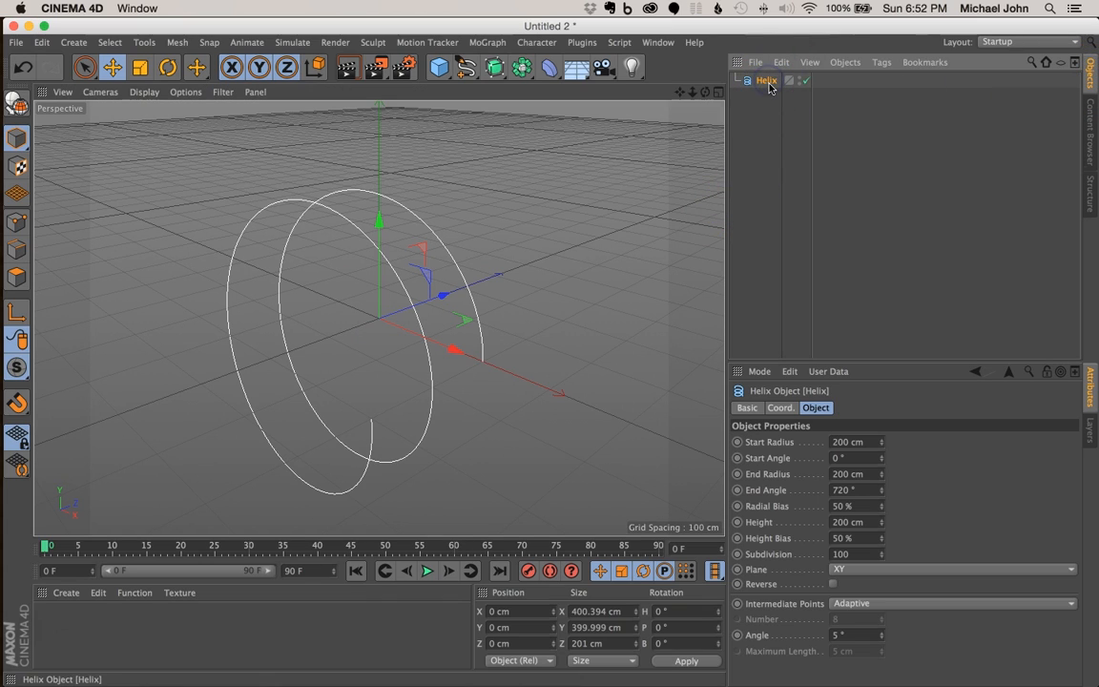
pyautogui.click(816, 409)
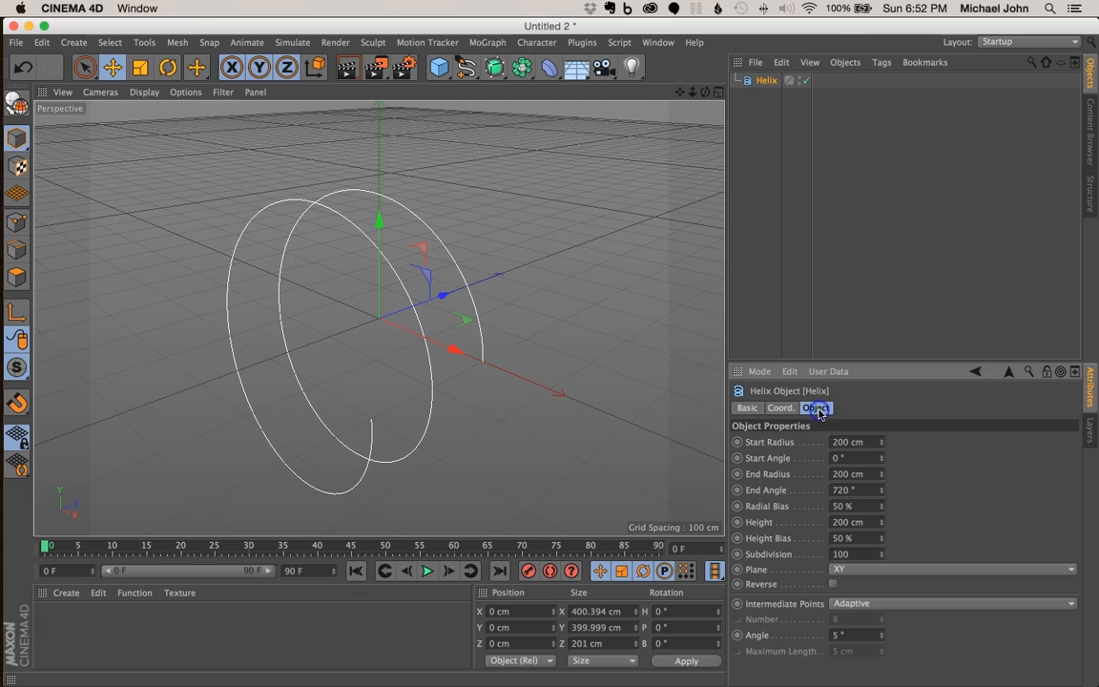
pyautogui.click(777, 444)
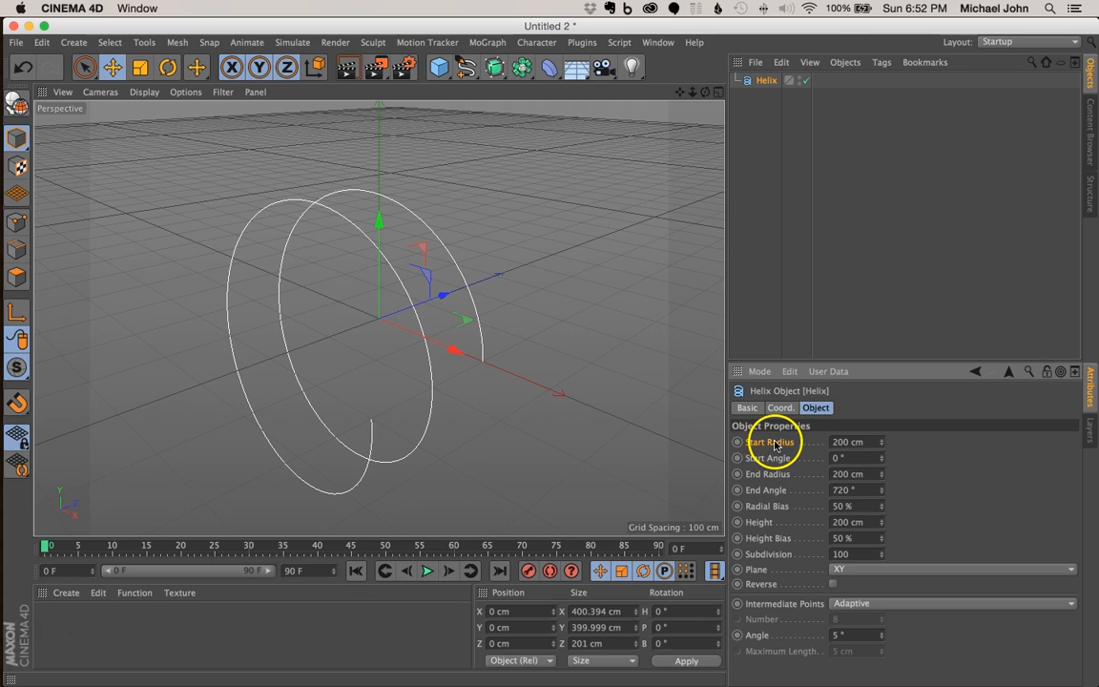
pyautogui.click(769, 474)
pyautogui.click(764, 493)
pyautogui.click(766, 522)
pyautogui.click(769, 555)
pyautogui.click(778, 444)
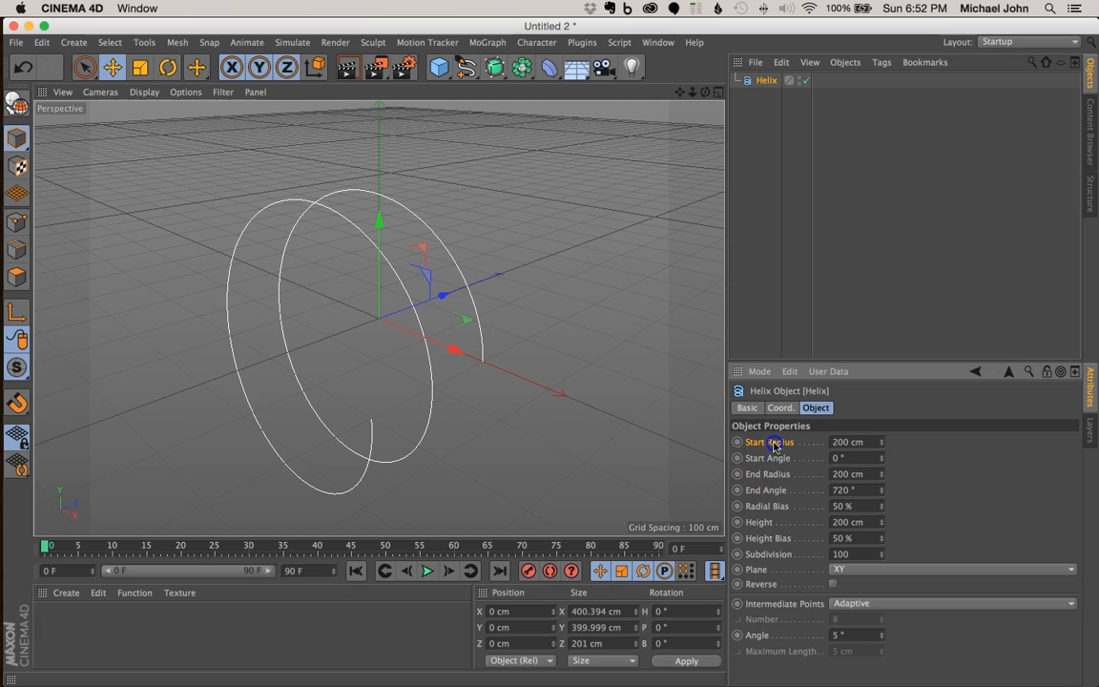
pyautogui.moveTo(848, 442); pyautogui.dragTo(798, 442)
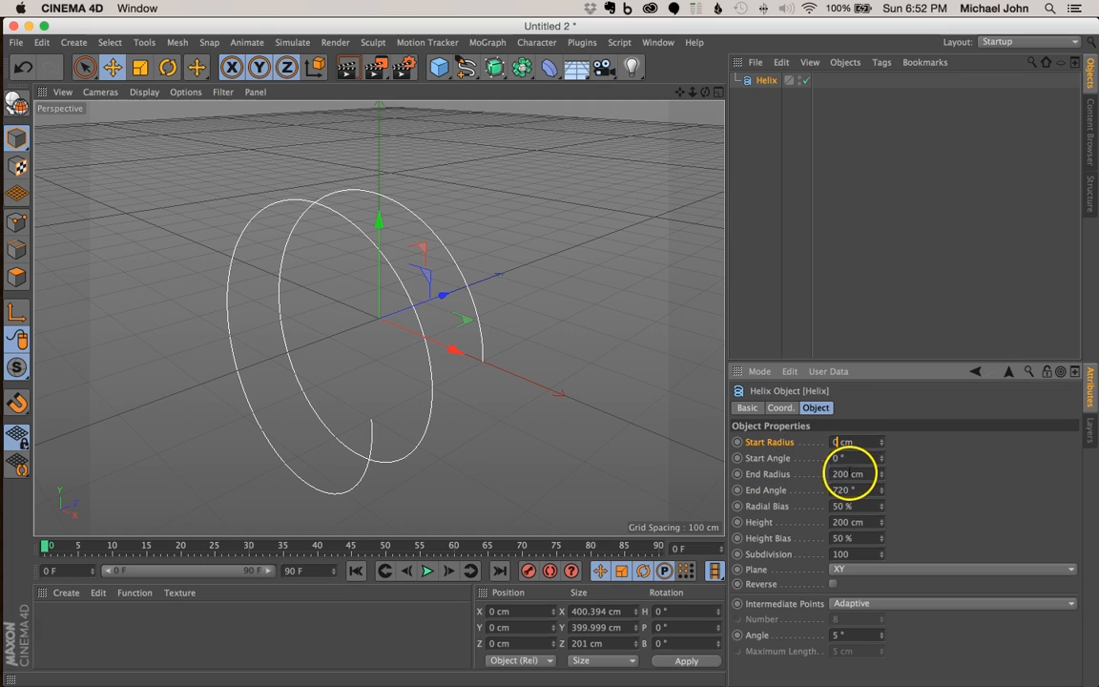
pyautogui.click(805, 471)
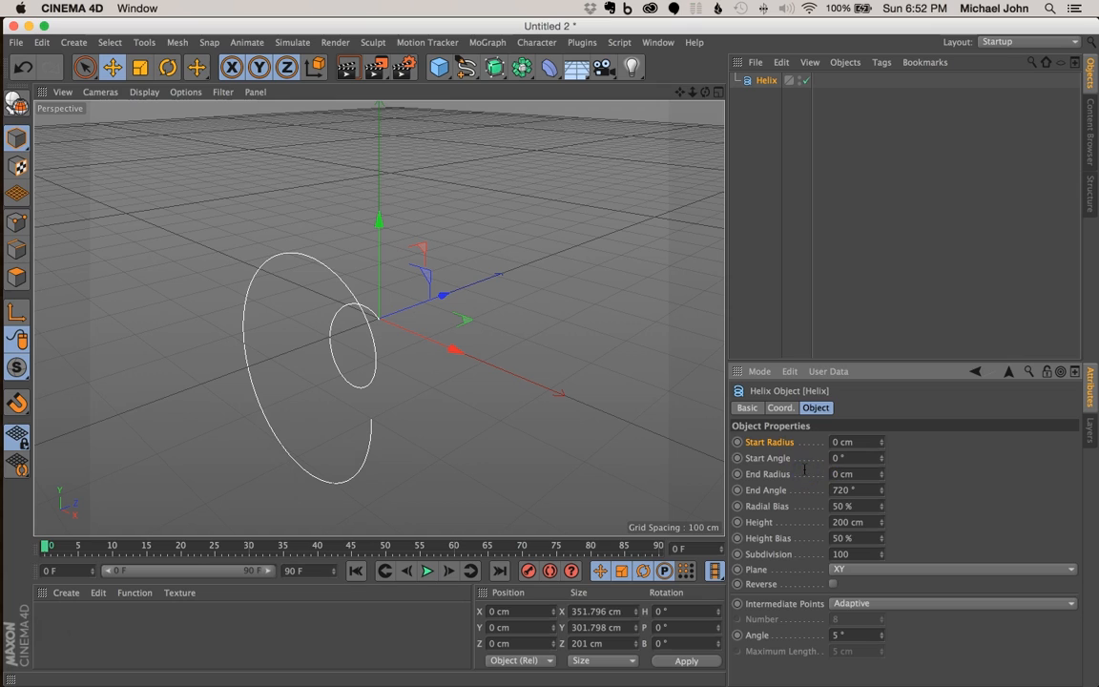
pyautogui.click(842, 489)
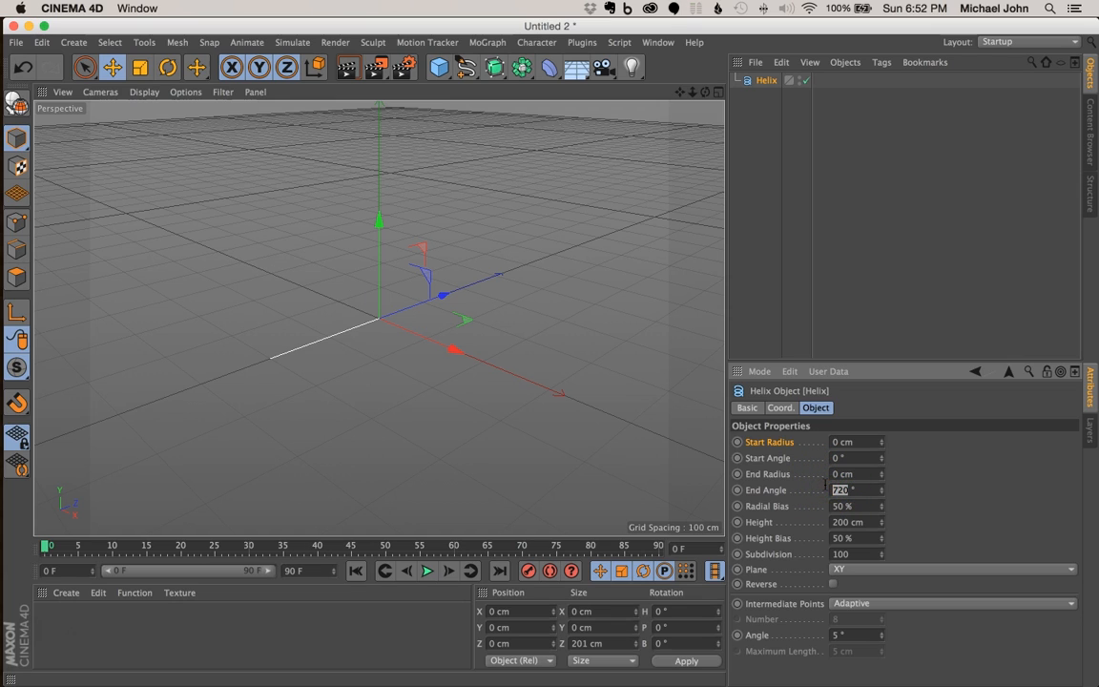
pyautogui.write('360')
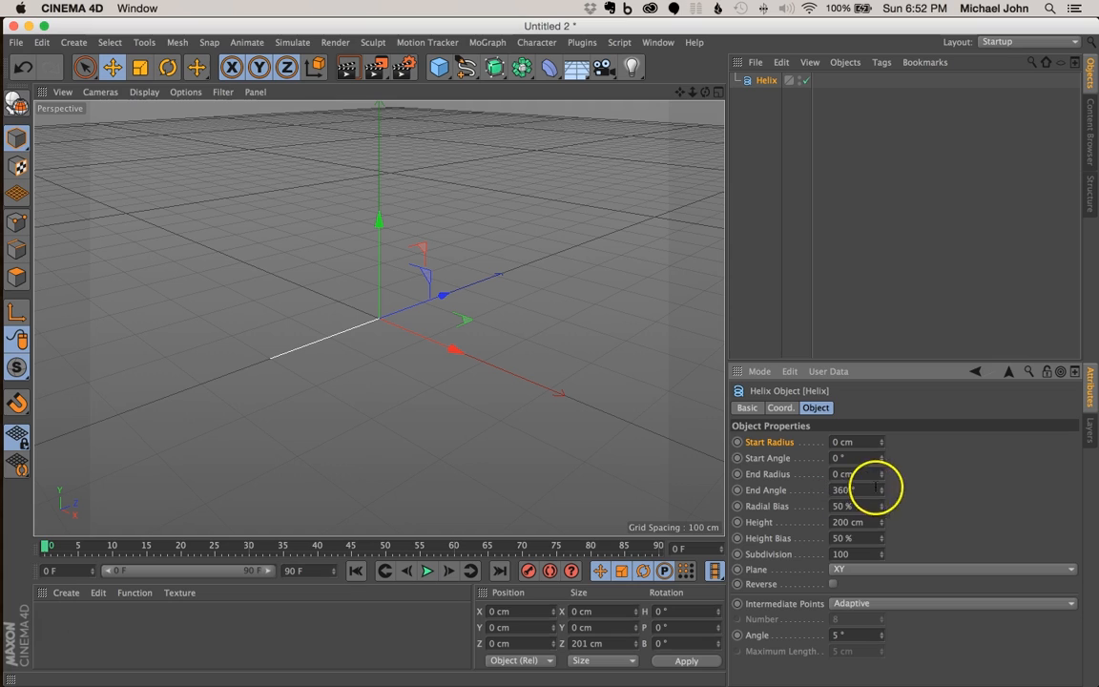
# Set the helix's height to 20 cm and its subdivision to 200
pyautogui.click(758, 523)
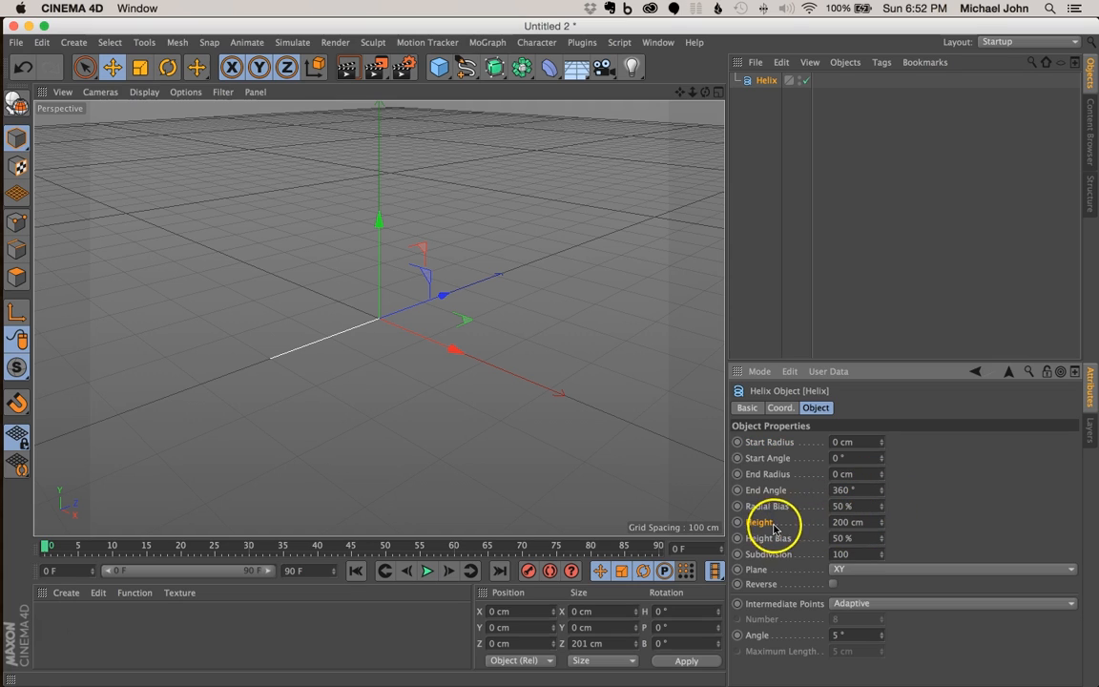
pyautogui.click(842, 522)
pyautogui.doubleClick(842, 522)
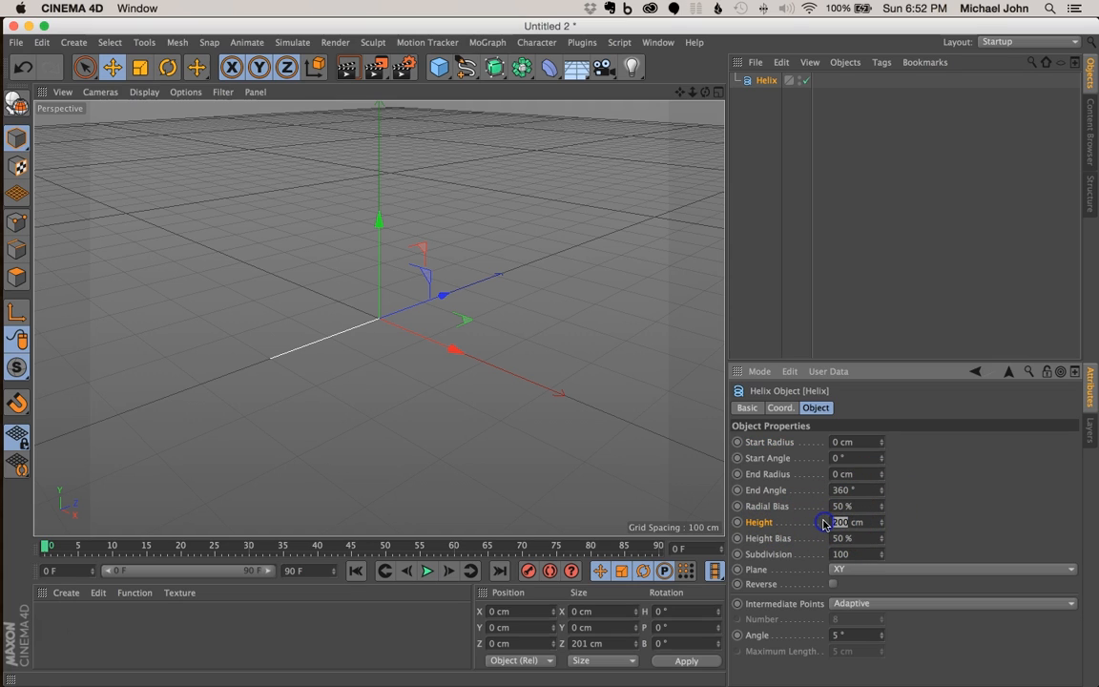
pyautogui.write('20')
pyautogui.press('Return')
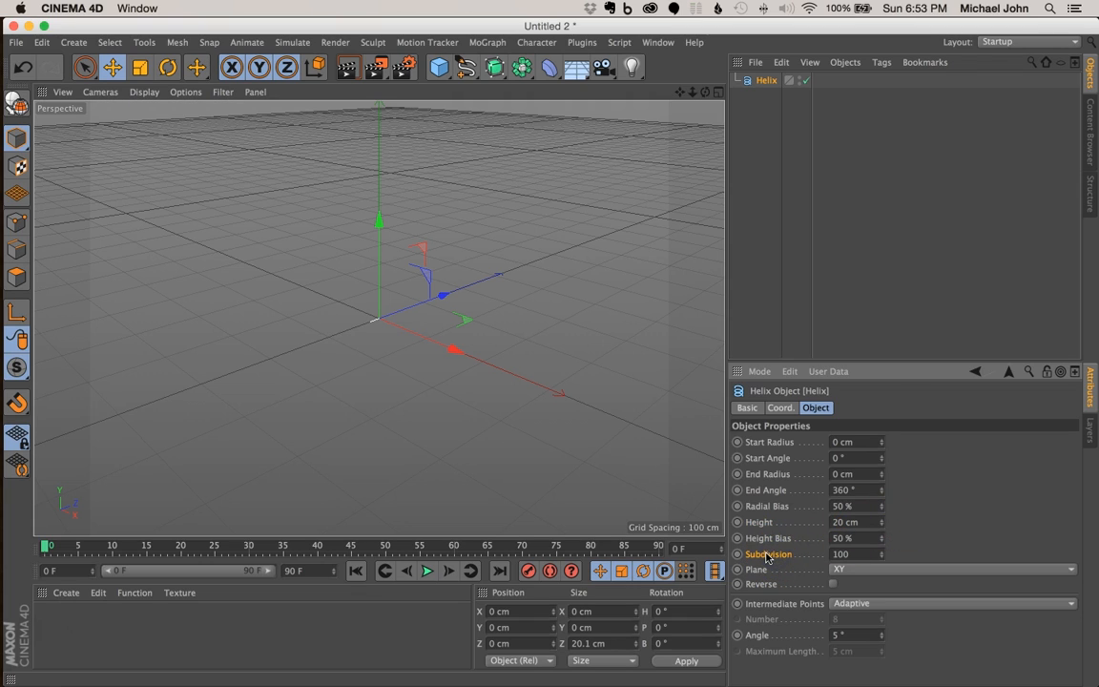
pyautogui.moveTo(838, 554); pyautogui.dragTo(810, 551)
pyautogui.press('Return')
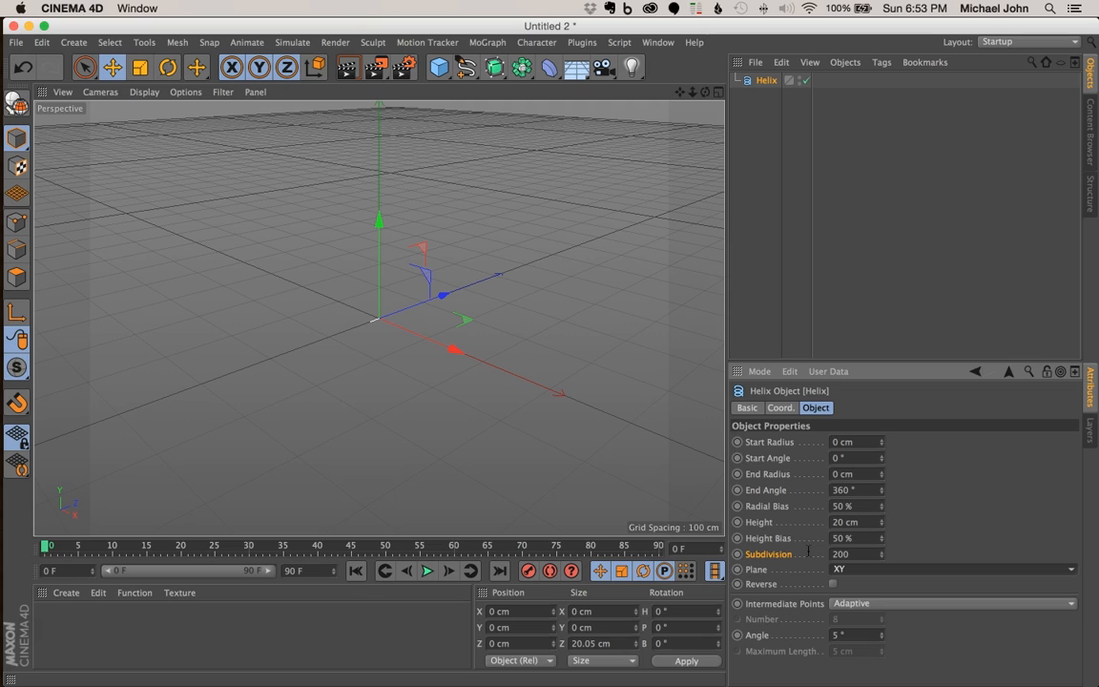
# Add a Cogwheel spline and set its number of teeth to 5
pyautogui.click(463, 72)
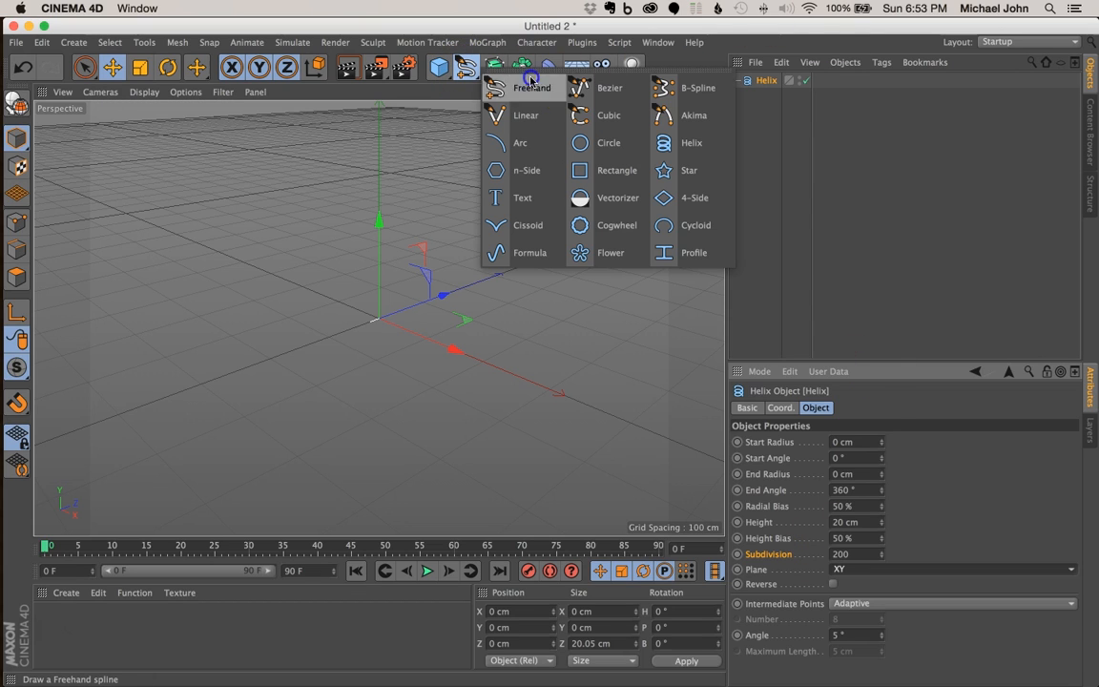
pyautogui.click(616, 226)
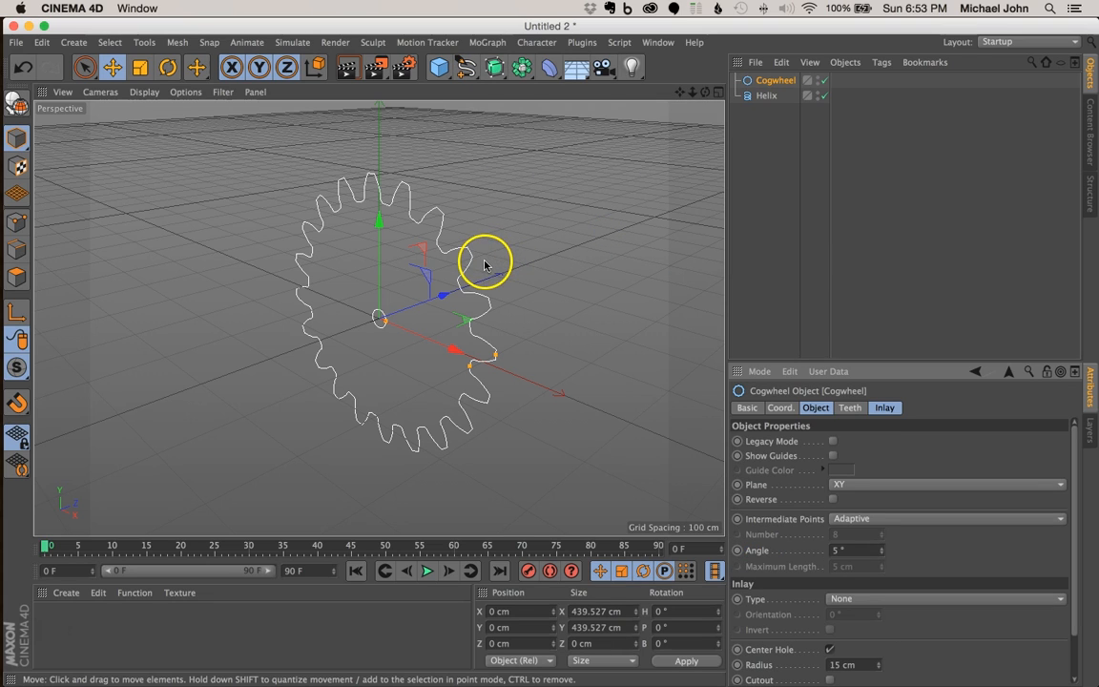
pyautogui.click(774, 80)
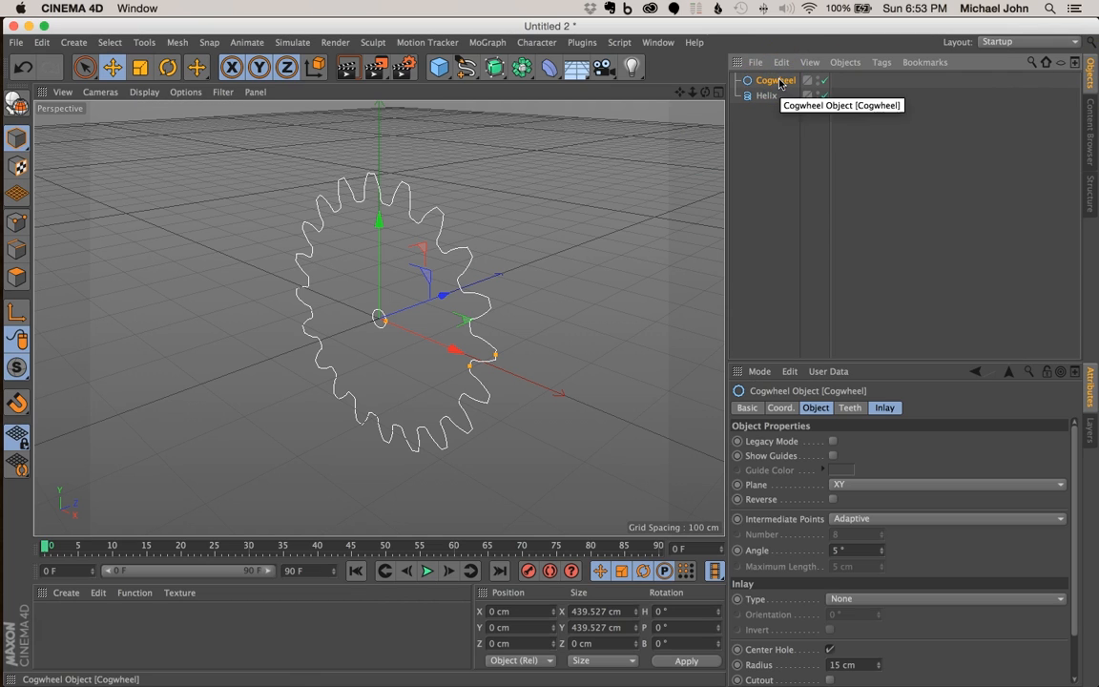
pyautogui.click(851, 408)
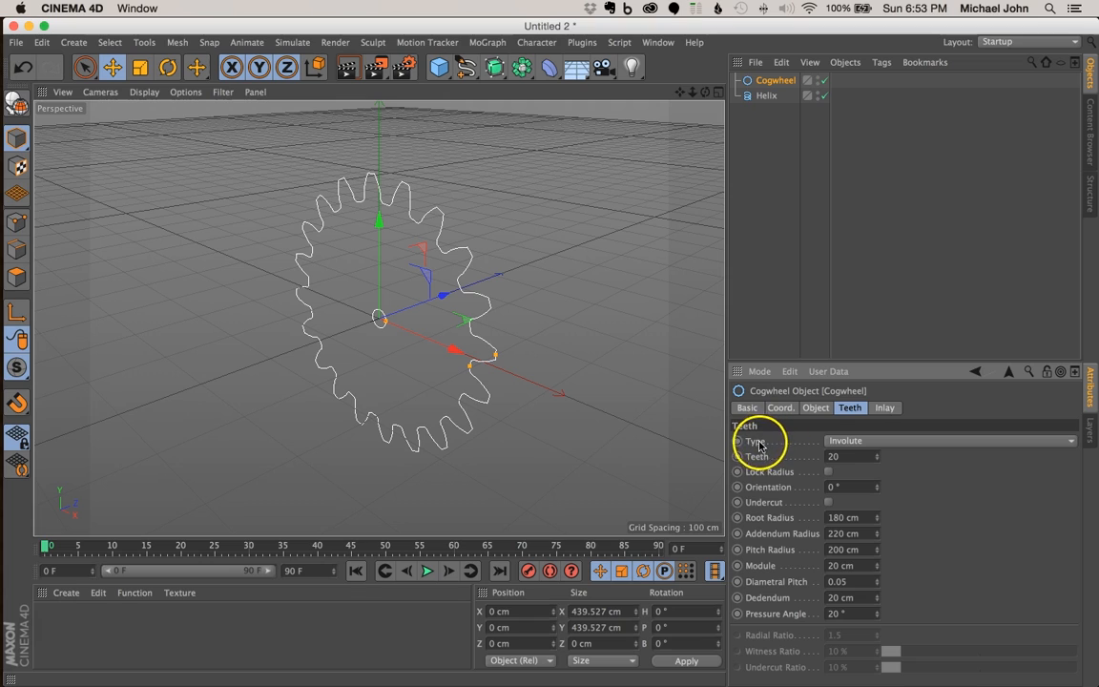
pyautogui.click(812, 458)
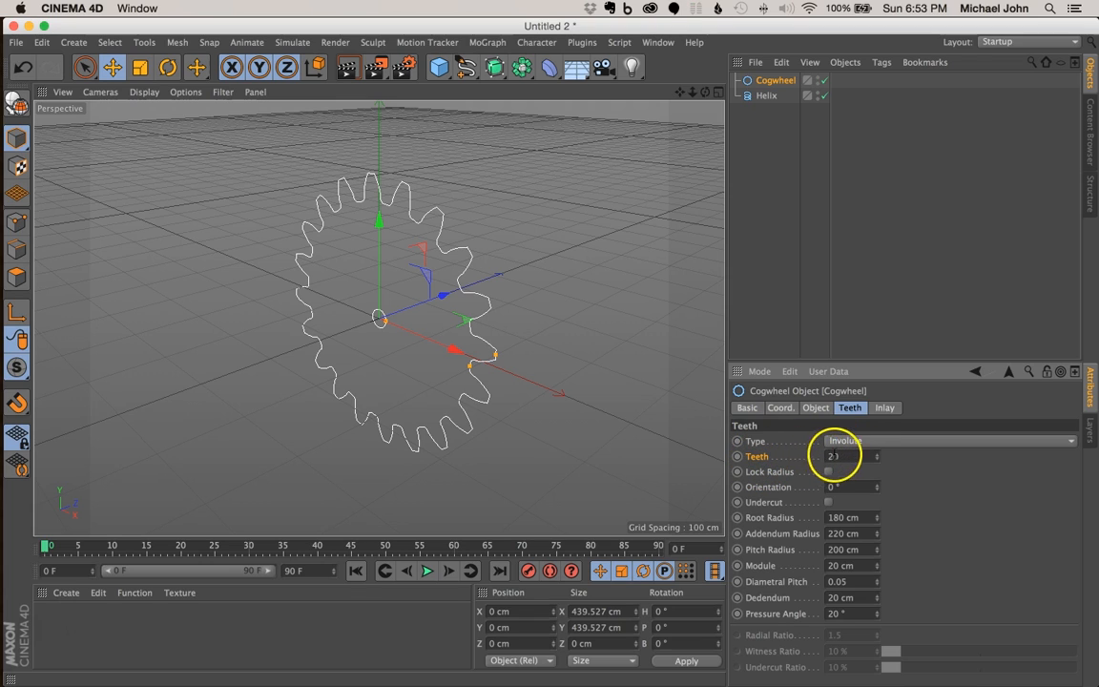
pyautogui.click(914, 463)
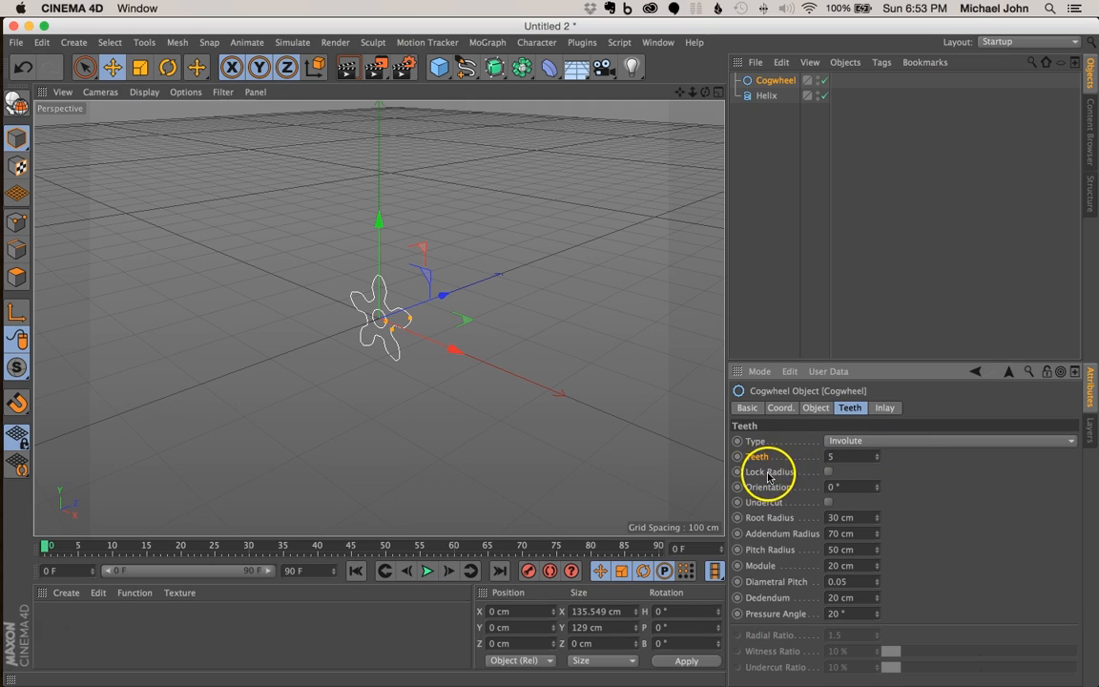
# Enable Lock Radius for the cogwheel's teeth and set the root radius to 2.5 cm
pyautogui.click(829, 473)
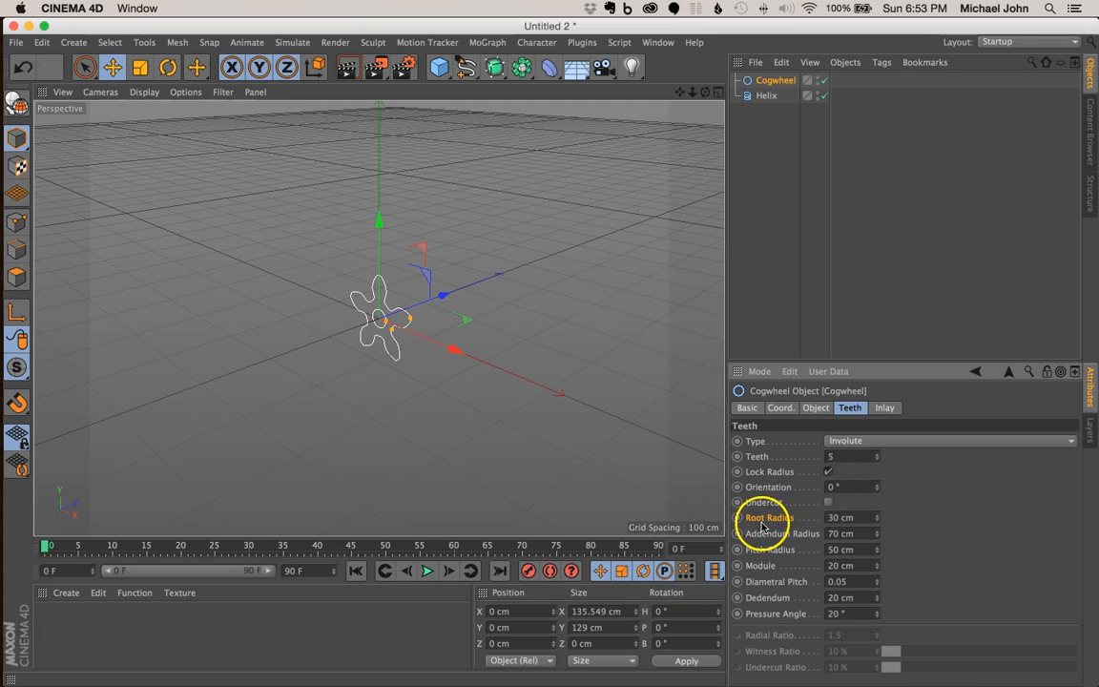
pyautogui.click(822, 519)
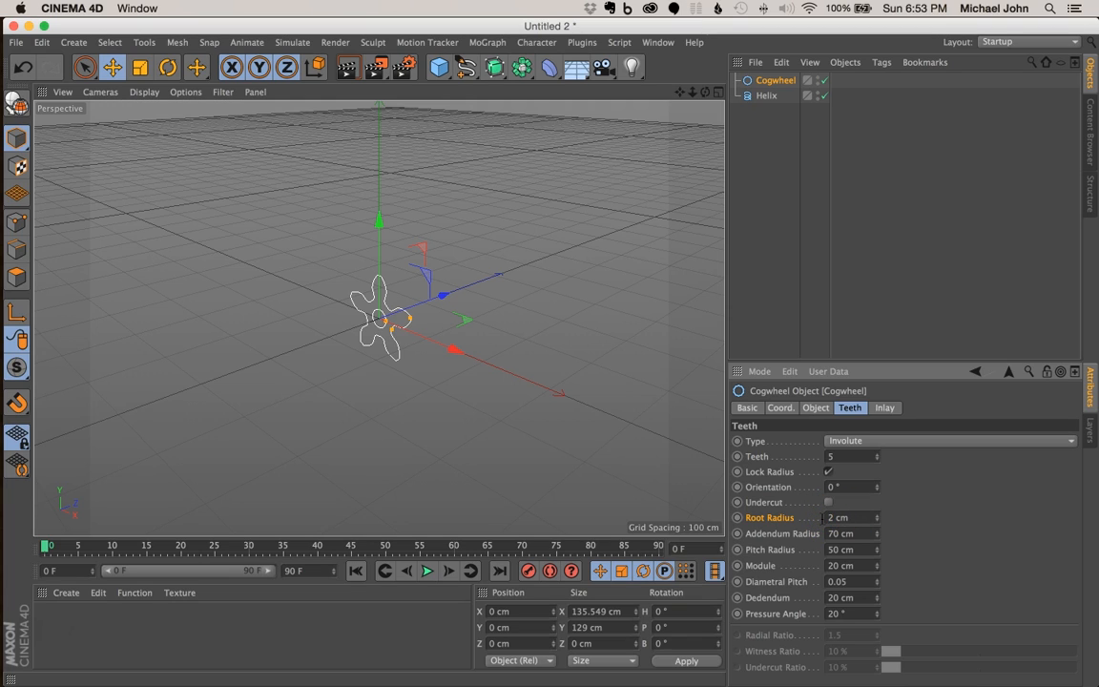
pyautogui.click(948, 526)
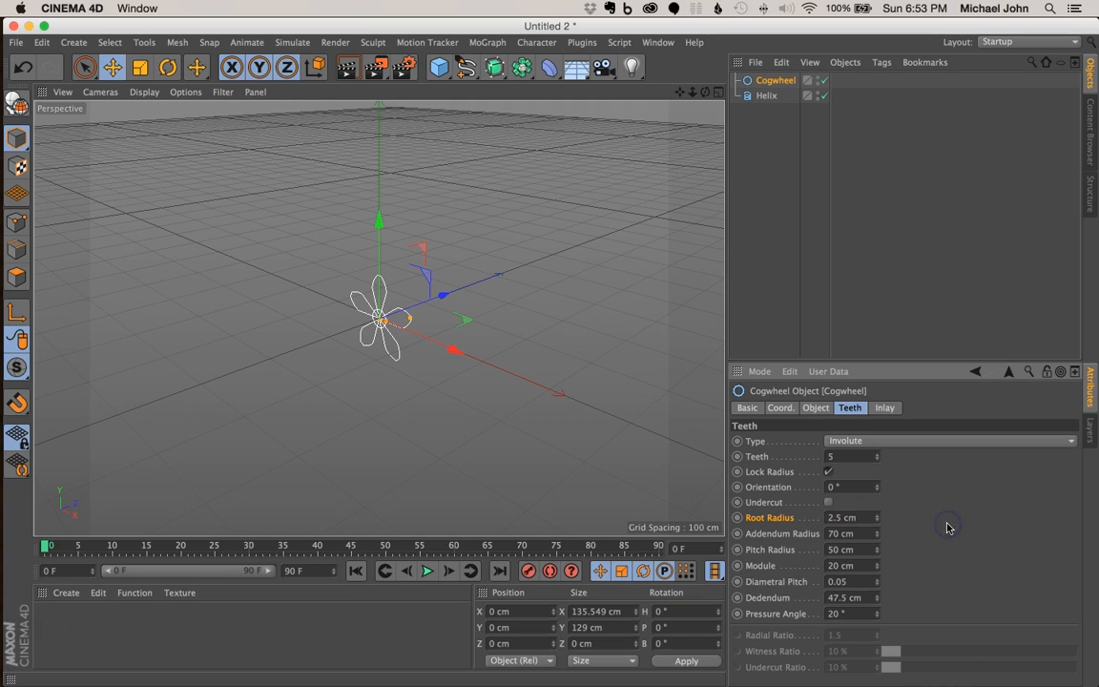
# Set the addendum radius of the cogwheel's teeth to 3.5 cm
pyautogui.click(765, 537)
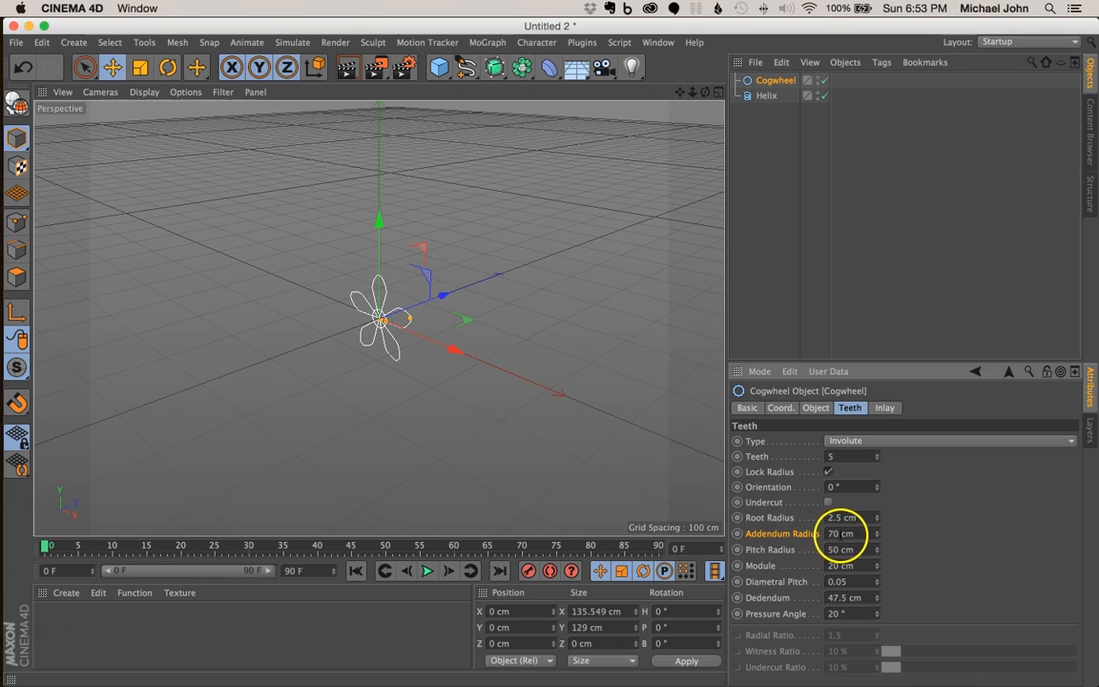
pyautogui.click(825, 533)
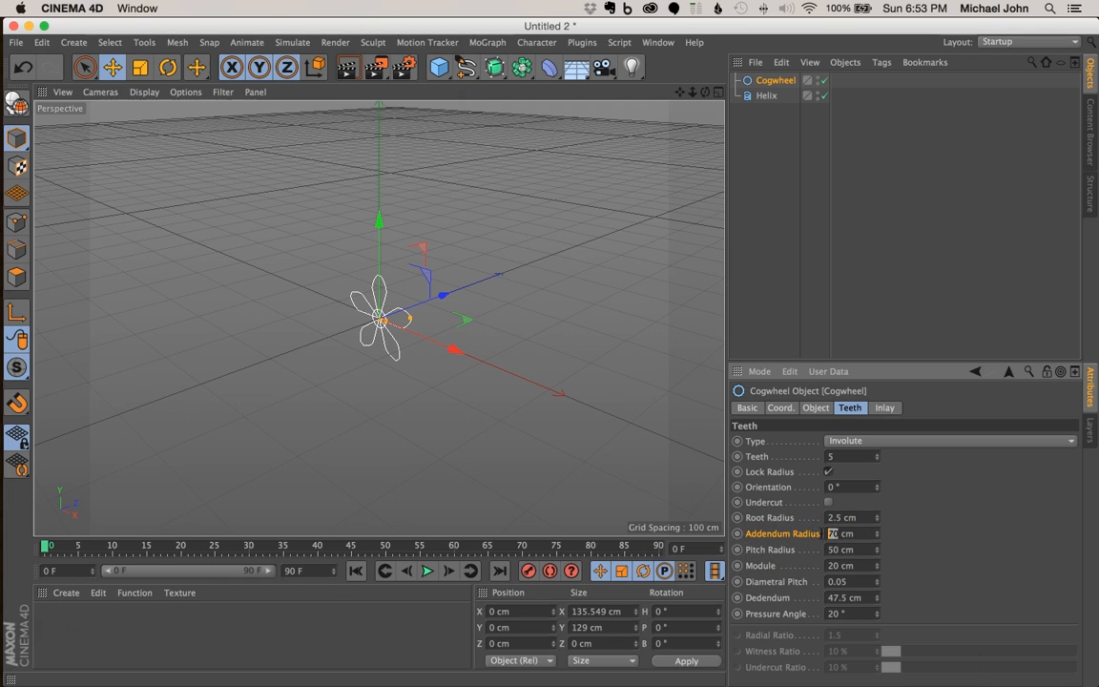
pyautogui.press('Return')
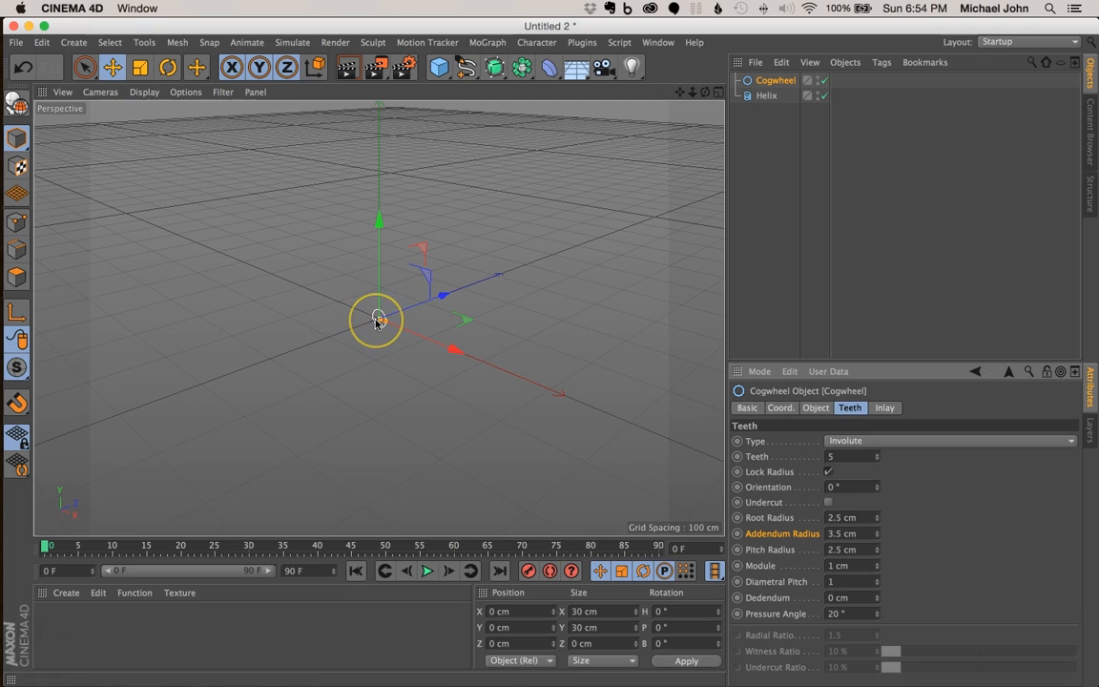
# Set the radius of the cogwheel's center hole to 3 cm in its inlay settings
pyautogui.scroll(10, 382, 323)
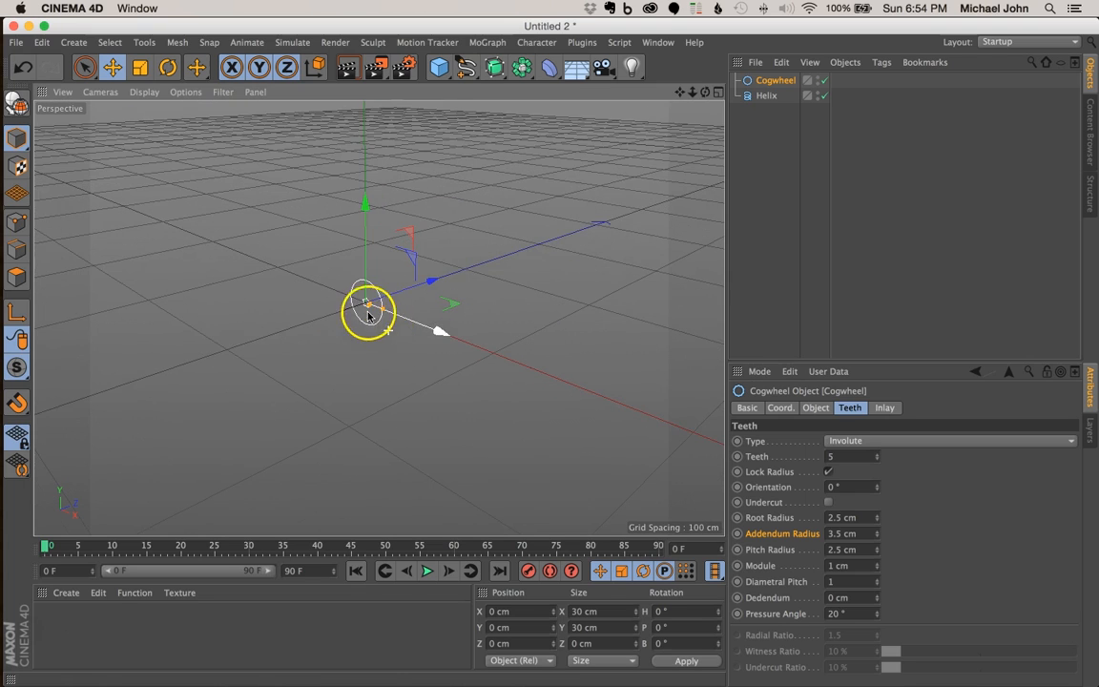
pyautogui.moveTo(692, 92); pyautogui.dragTo(551, 351)
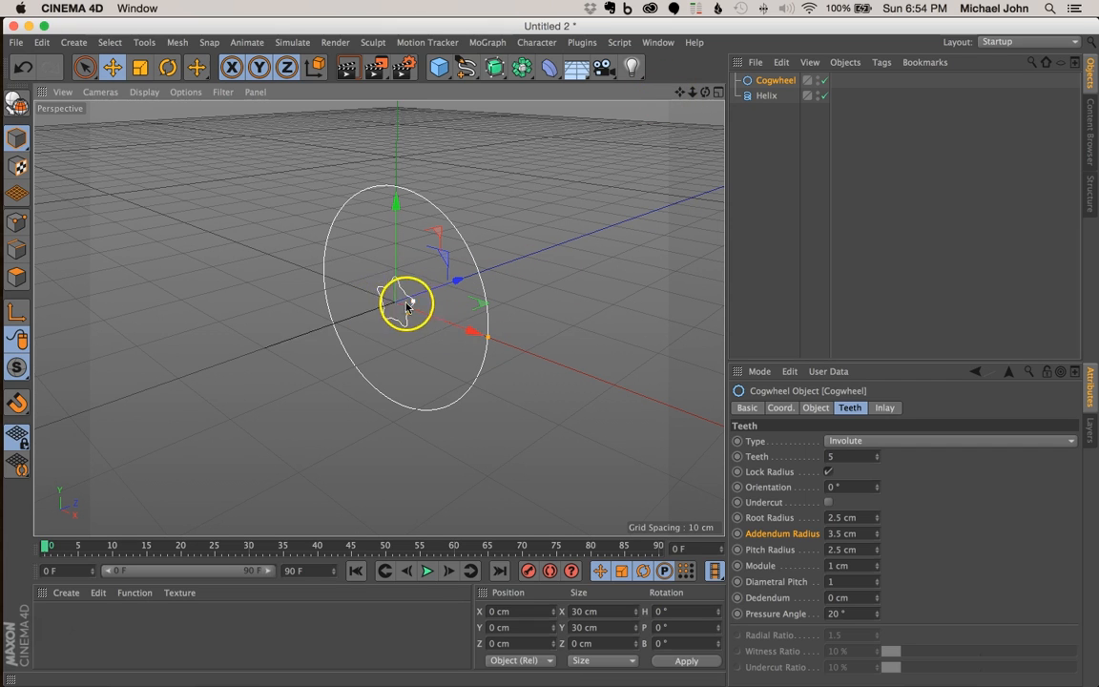
pyautogui.moveTo(380, 312)
pyautogui.keyDown('alt'); pyautogui.mouseDown()
pyautogui.moveTo(322, 305)
pyautogui.moveTo(375, 319)
pyautogui.mouseUp(); pyautogui.keyUp('alt')
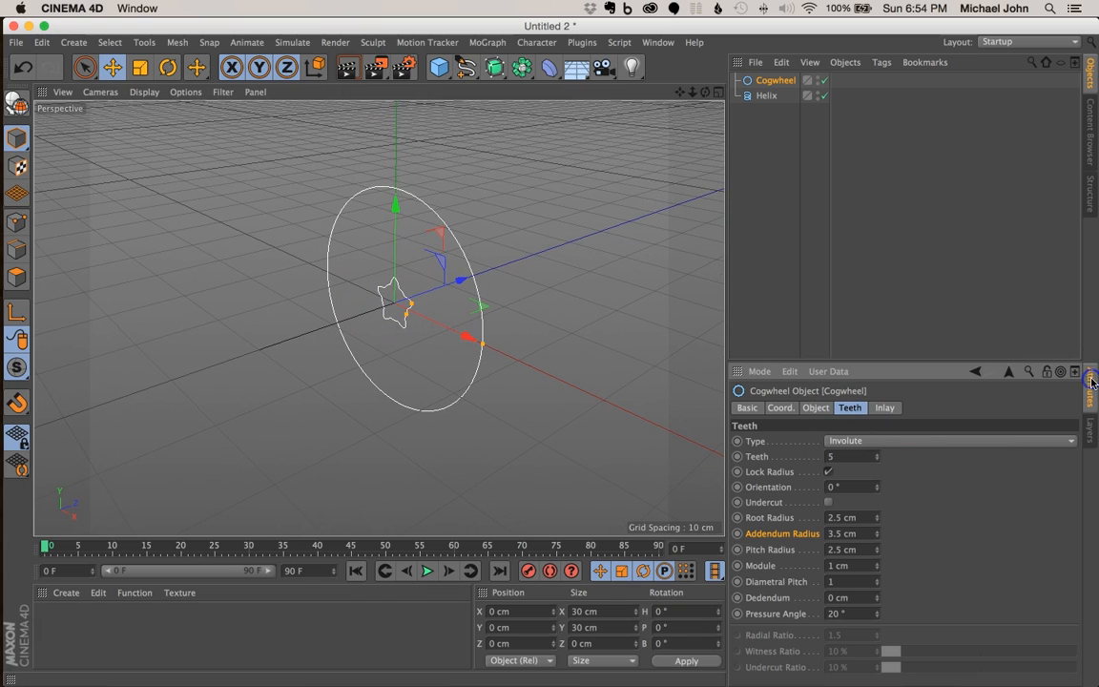
pyautogui.click(884, 408)
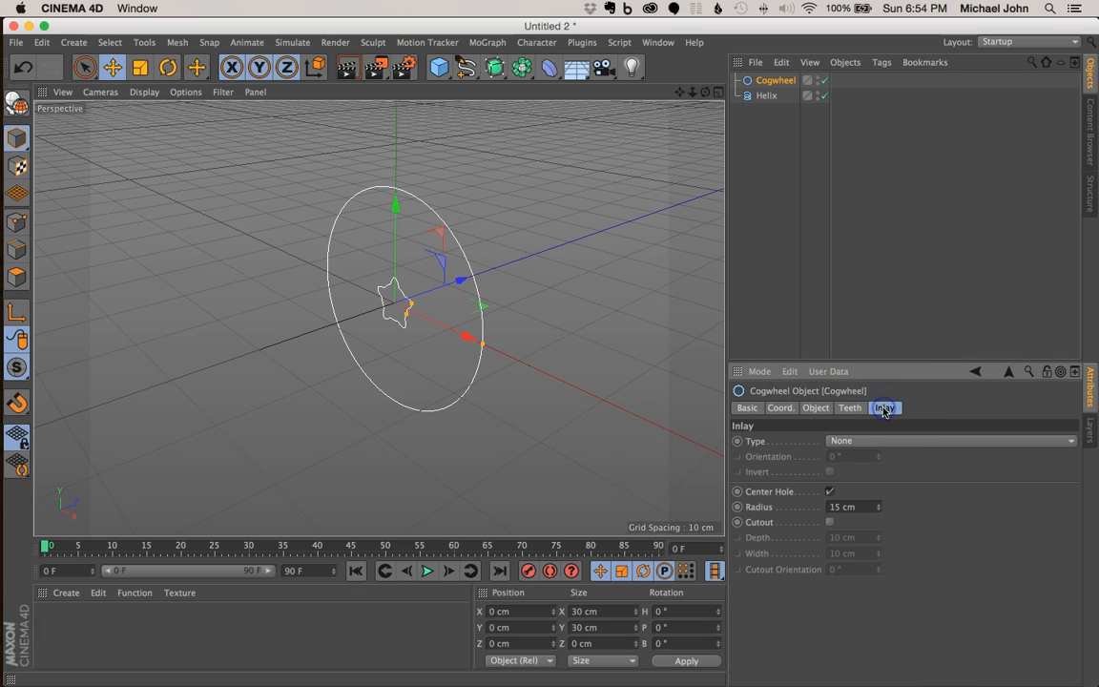
pyautogui.click(764, 511)
pyautogui.click(819, 507)
pyautogui.write('3')
pyautogui.press('Return')
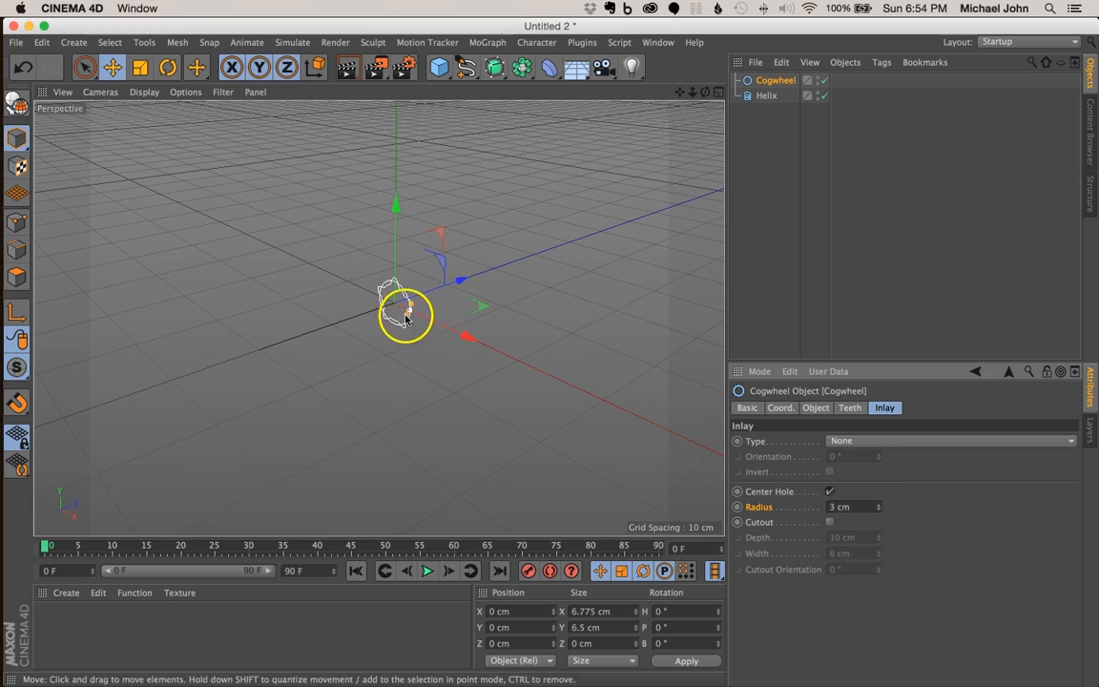
# Create a Sweep object and nest both the Cogwheel and Helix splines inside it, with the Cogwheel first
pyautogui.click(492, 69)
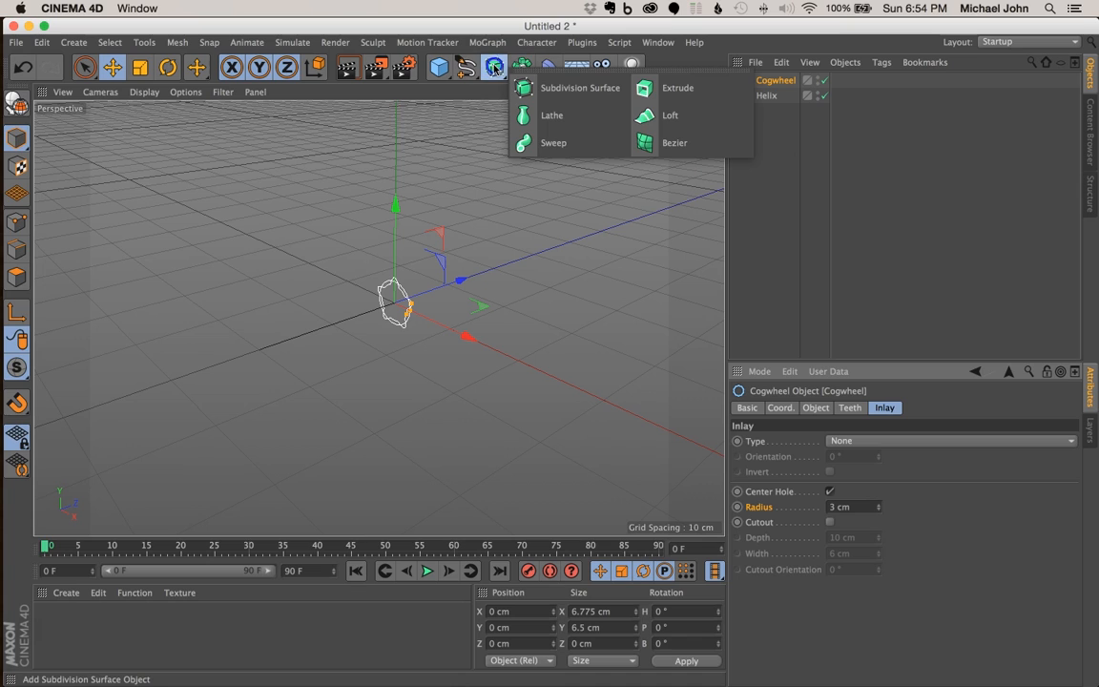
pyautogui.click(563, 142)
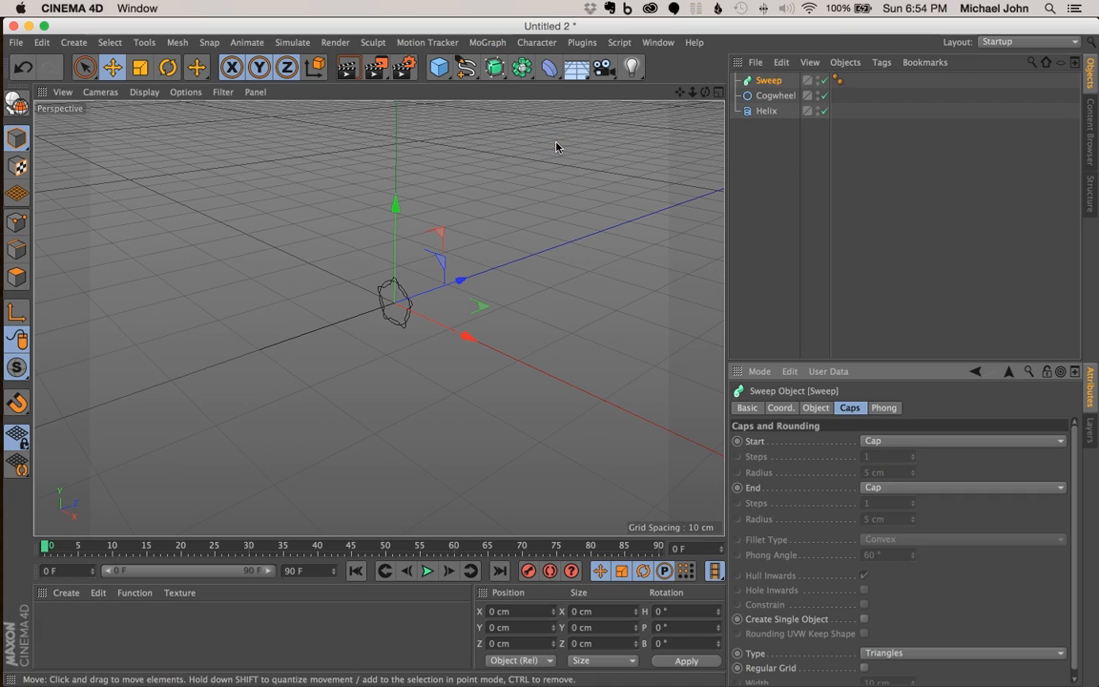
pyautogui.click(775, 172)
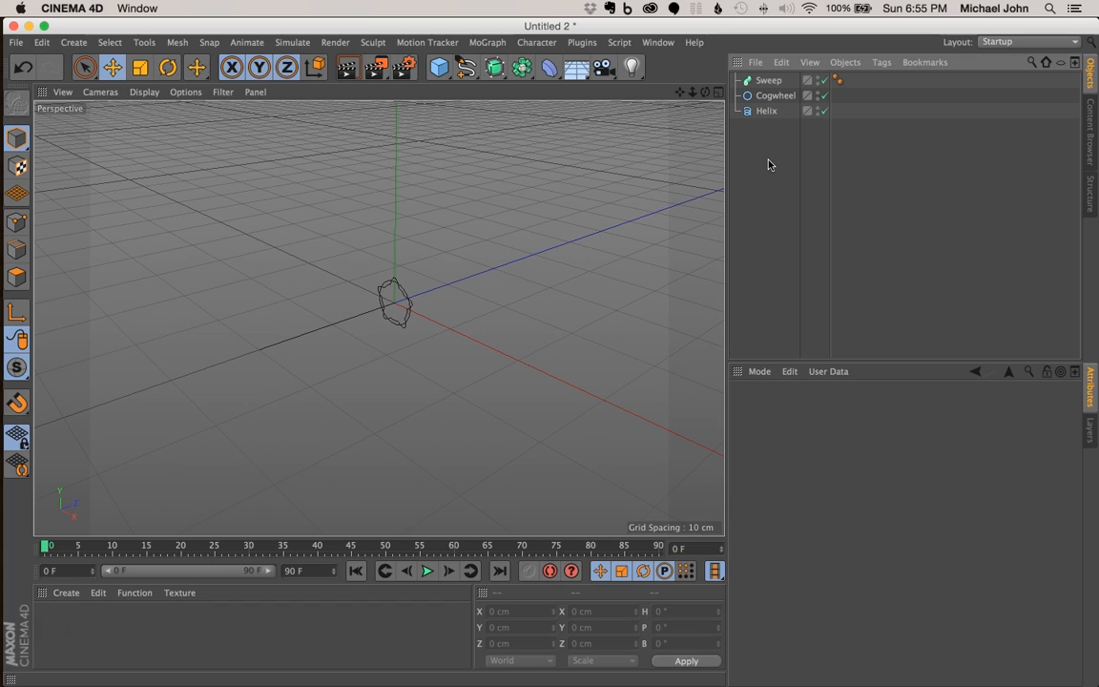
pyautogui.moveTo(776, 158); pyautogui.dragTo(771, 97)
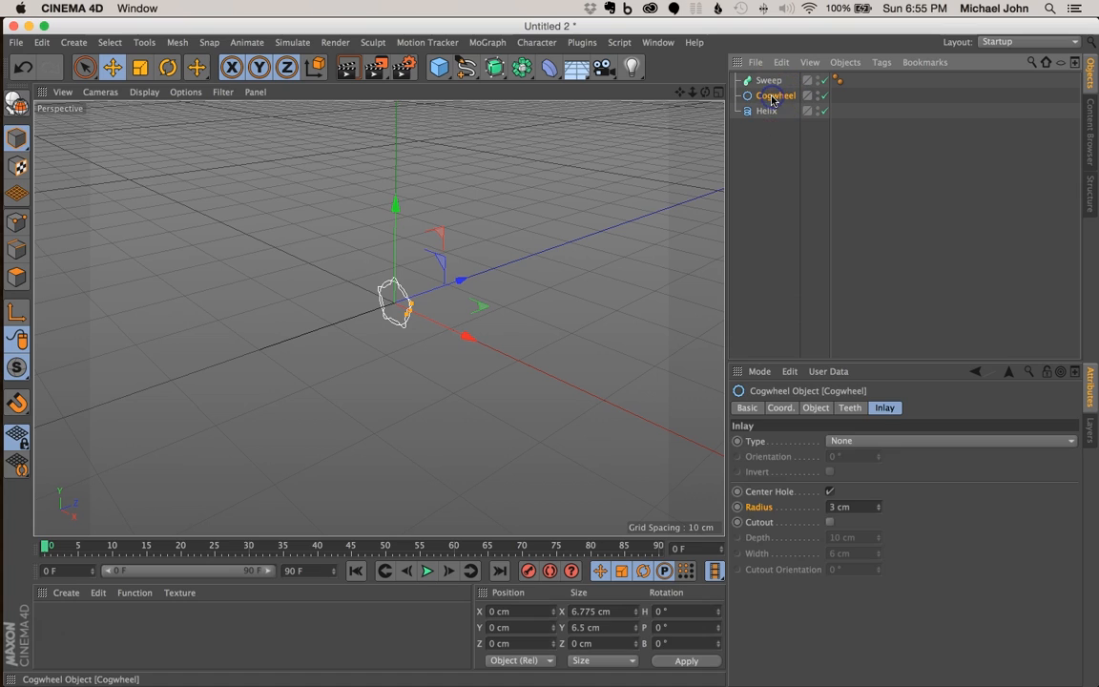
pyautogui.keyDown('ctrl'); pyautogui.click(768, 112); pyautogui.keyUp('ctrl')
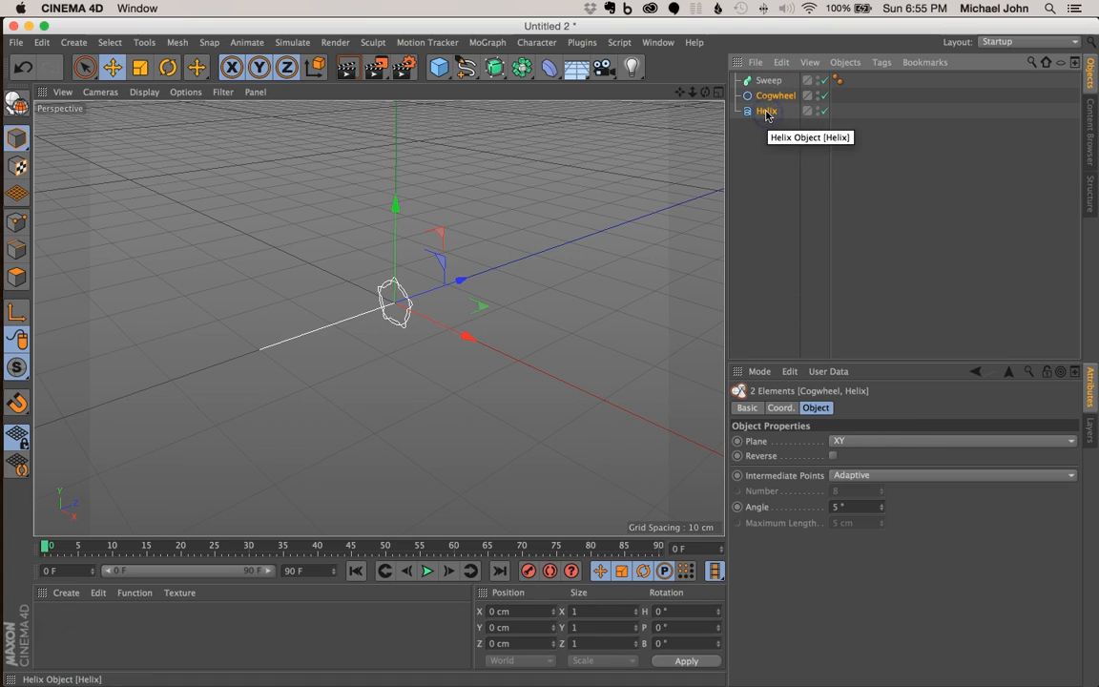
pyautogui.moveTo(773, 102); pyautogui.dragTo(768, 82)
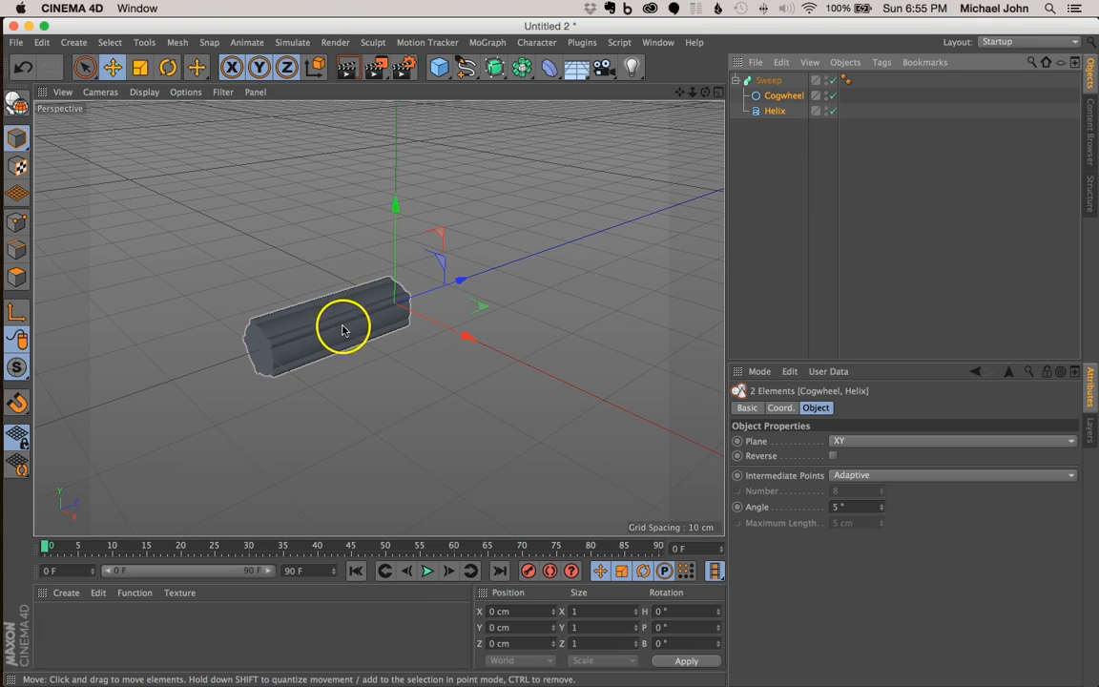
pyautogui.moveTo(344, 315)
pyautogui.keyDown('alt'); pyautogui.mouseDown()
pyautogui.moveTo(159, 322)
pyautogui.moveTo(484, 321)
pyautogui.moveTo(259, 318)
pyautogui.moveTo(368, 323)
pyautogui.moveTo(339, 326)
pyautogui.mouseUp(); pyautogui.keyUp('alt')
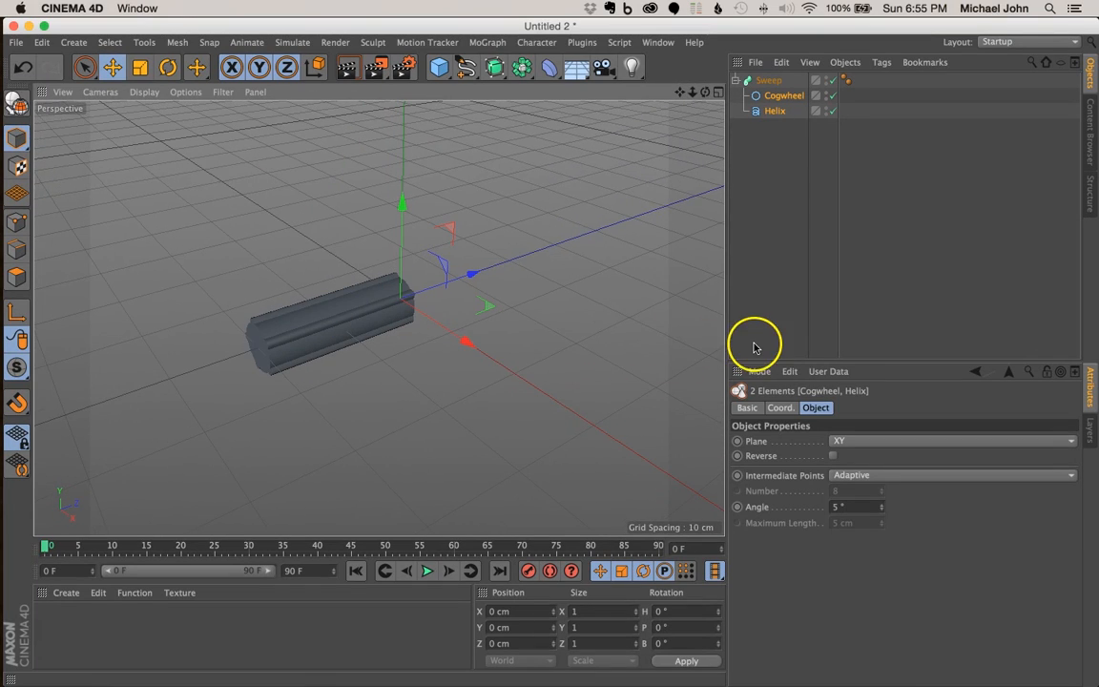
pyautogui.click(768, 151)
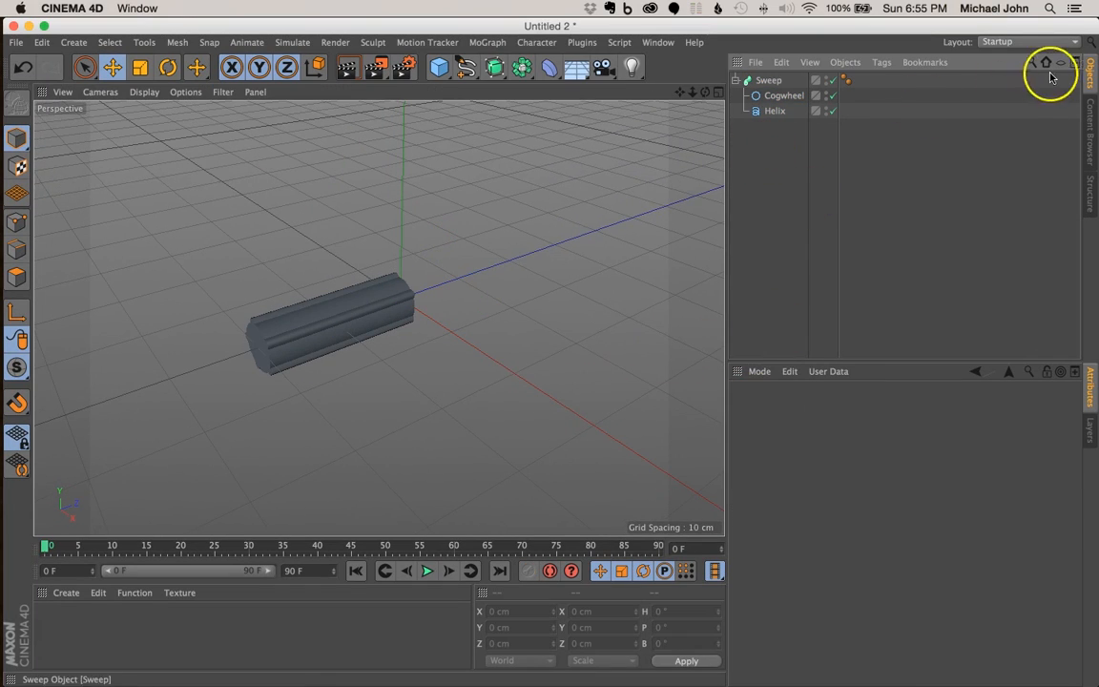
# Set the End Rotation of the Sweep object to 1500° to twist the profile into a screw thread
pyautogui.click(766, 81)
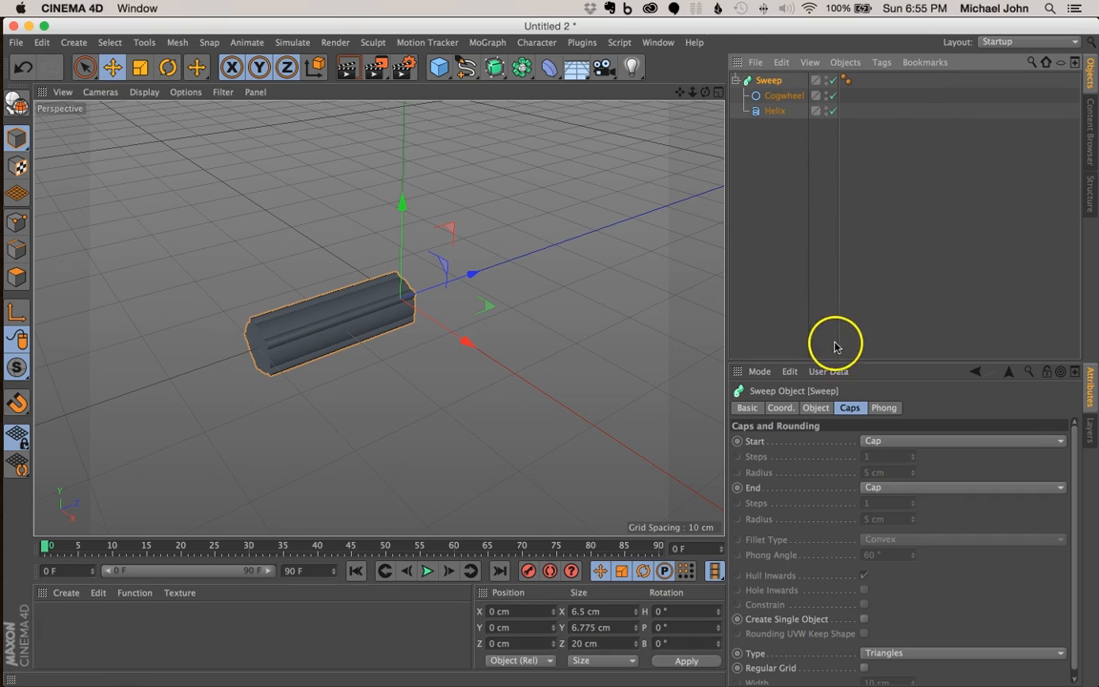
pyautogui.click(816, 408)
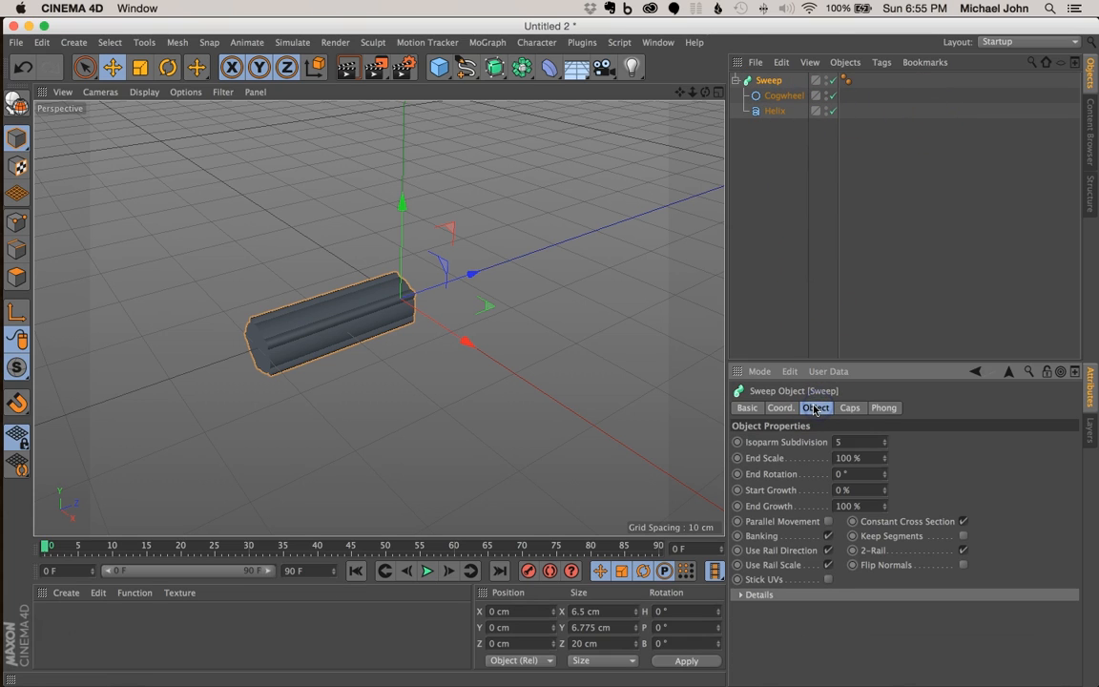
pyautogui.click(769, 476)
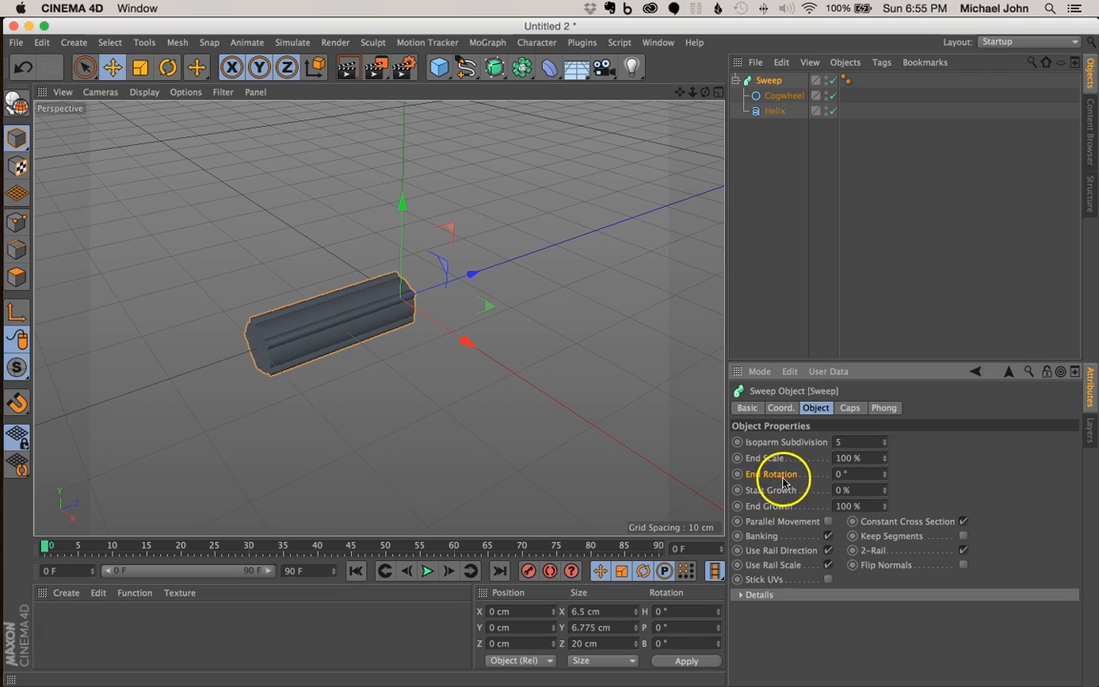
pyautogui.click(834, 474)
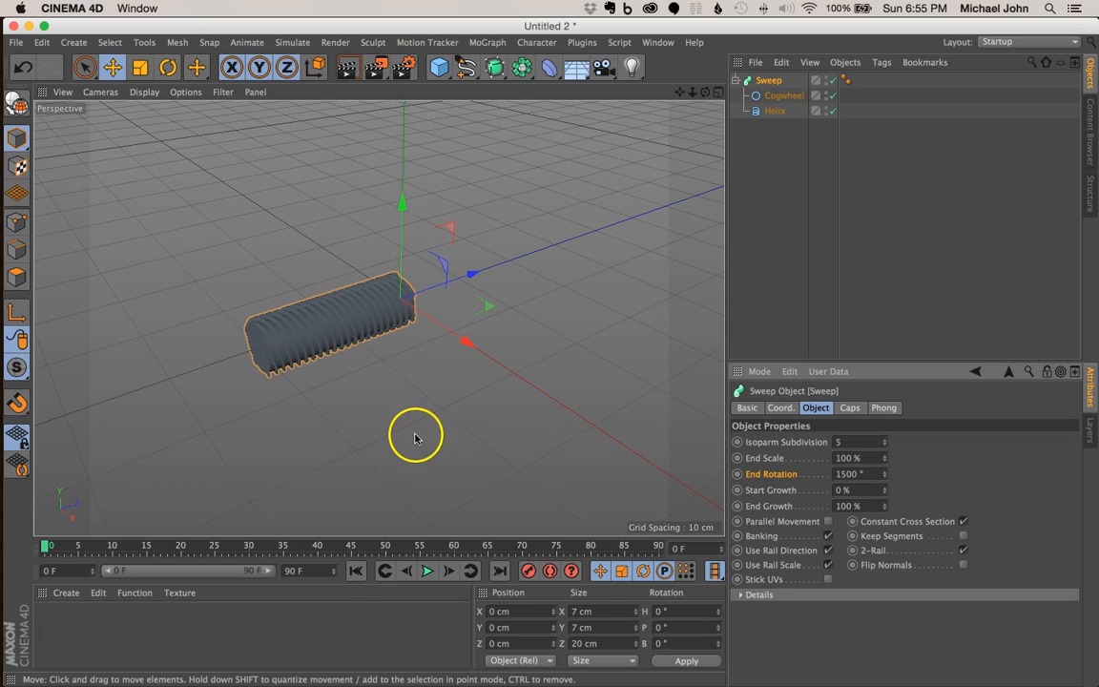
pyautogui.click(345, 321)
pyautogui.scroll(3, 345, 320)
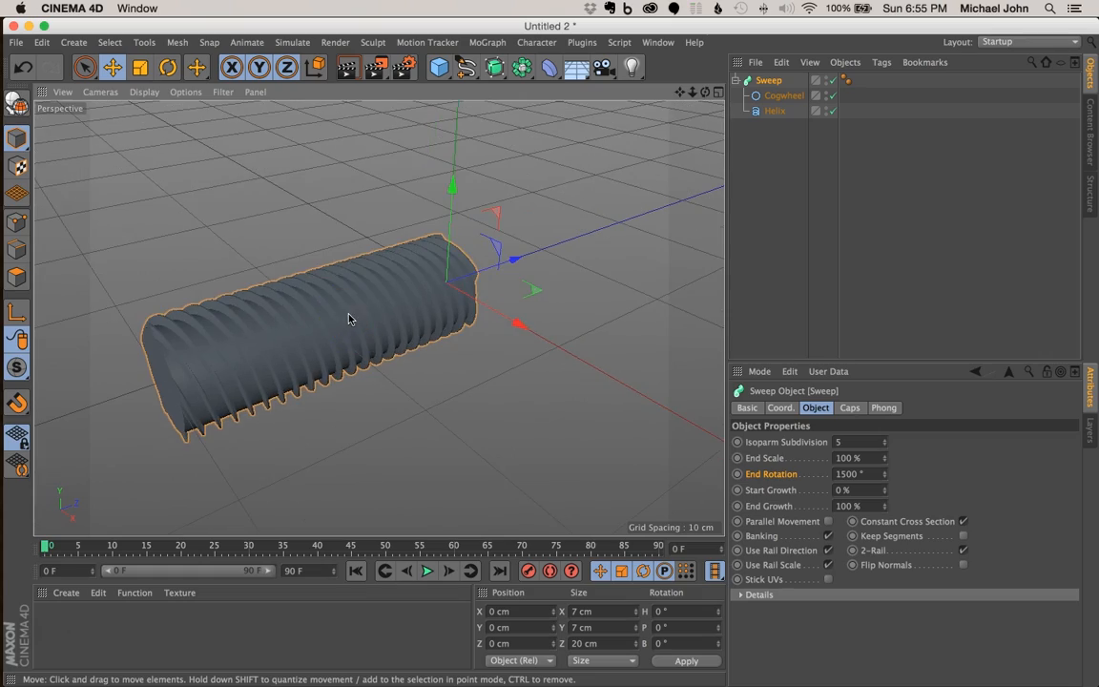
pyautogui.keyDown('alt'); pyautogui.moveTo(349, 317); pyautogui.dragTo(241, 302); pyautogui.keyUp('alt')
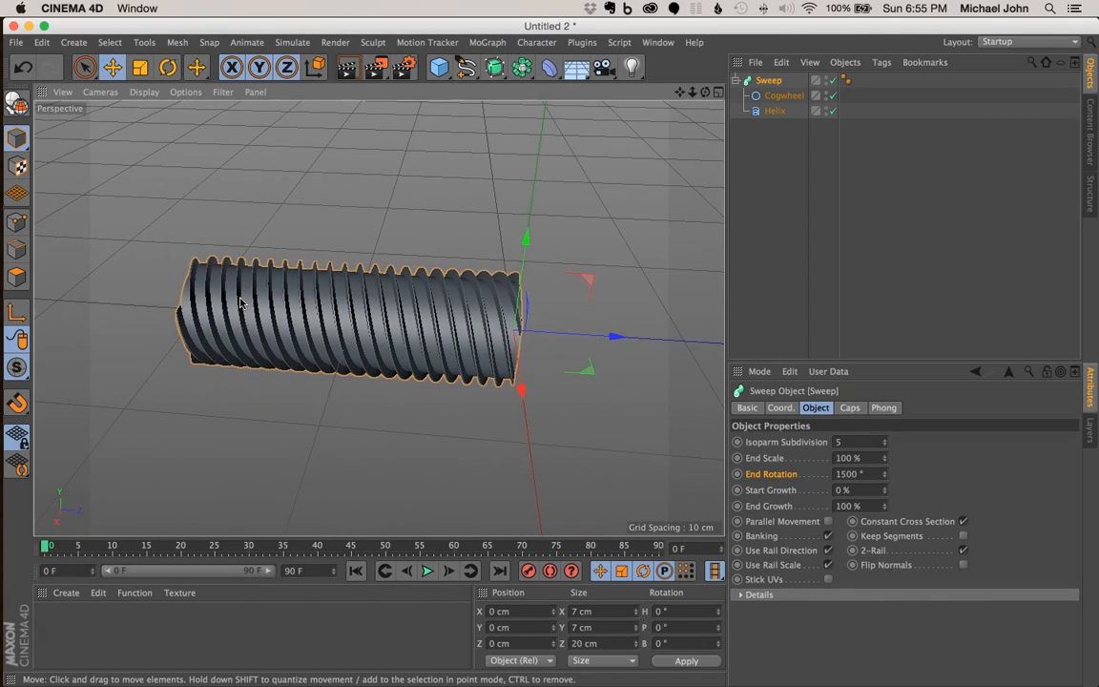
# Switch to the Finder preview of 3D-Modeled-Screws-(1920px).png to examine the reference screws, and return to CINEMA 4D
pyautogui.press('super+Tab')
pyautogui.press('super+Tab')
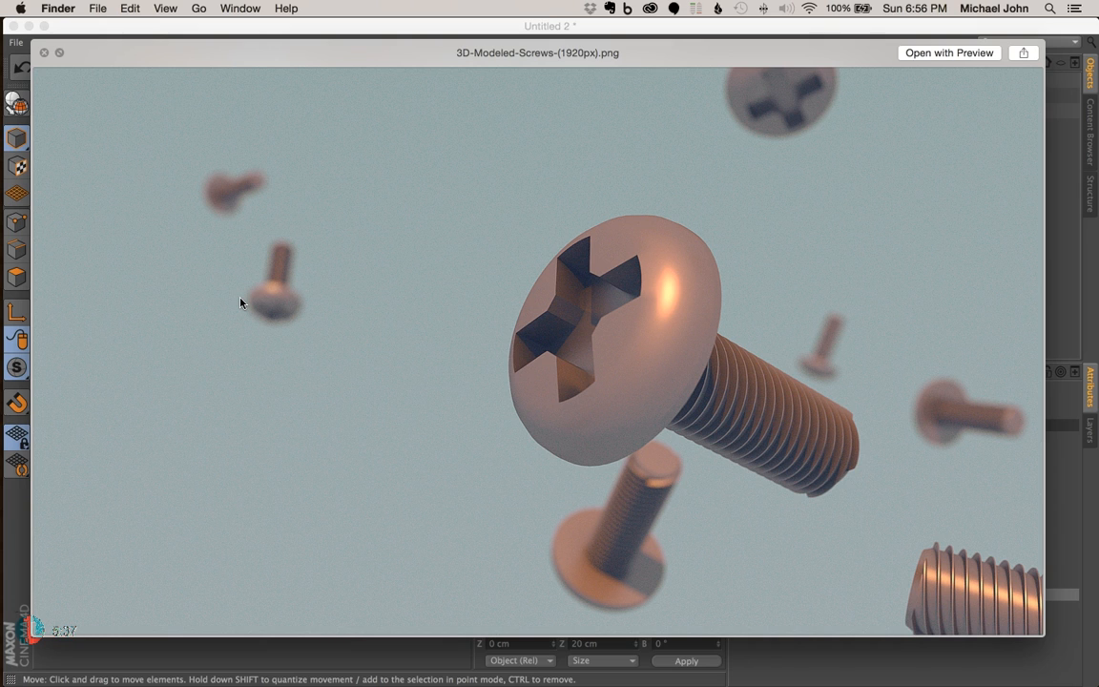
pyautogui.press('super+Tab')
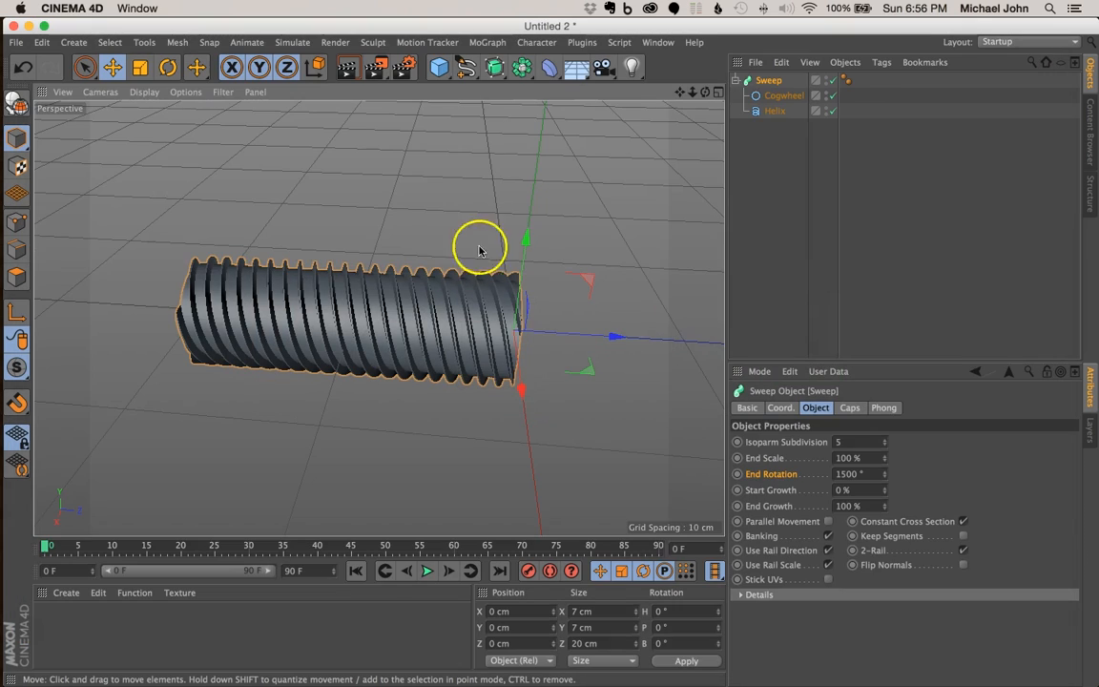
# Duplicate the Sweep object with its splines and rename the original "Bolt (unedited)"
pyautogui.click(736, 80)
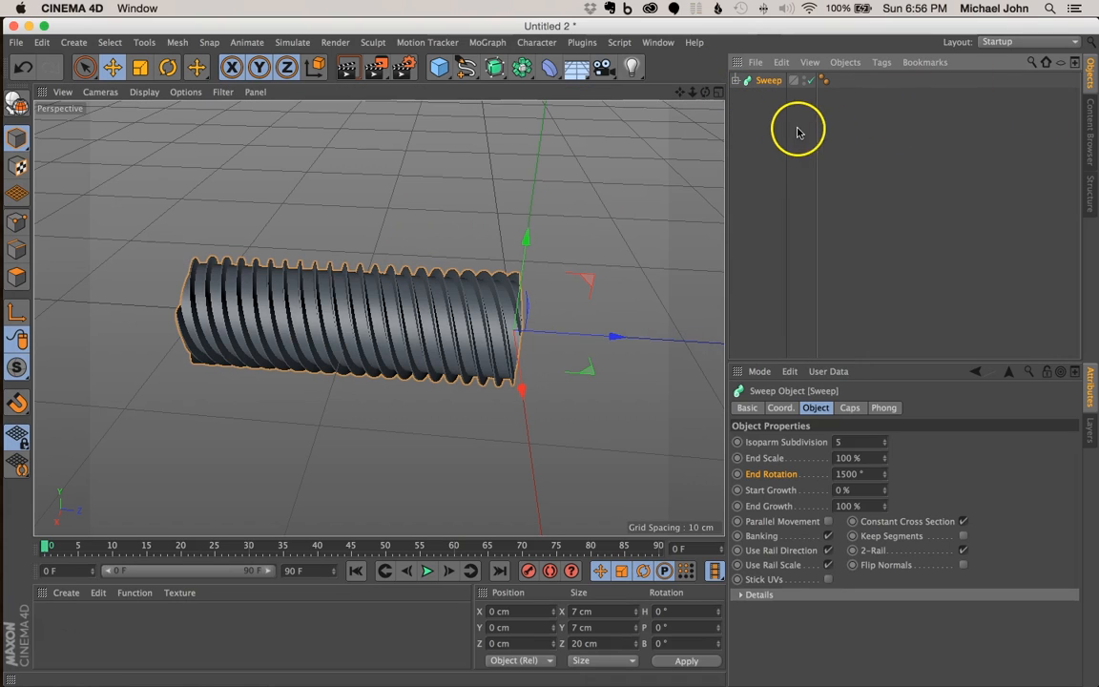
pyautogui.click(769, 82)
pyautogui.keyDown('ctrl'); pyautogui.moveTo(769, 74); pyautogui.dragTo(771, 78); pyautogui.keyUp('ctrl')
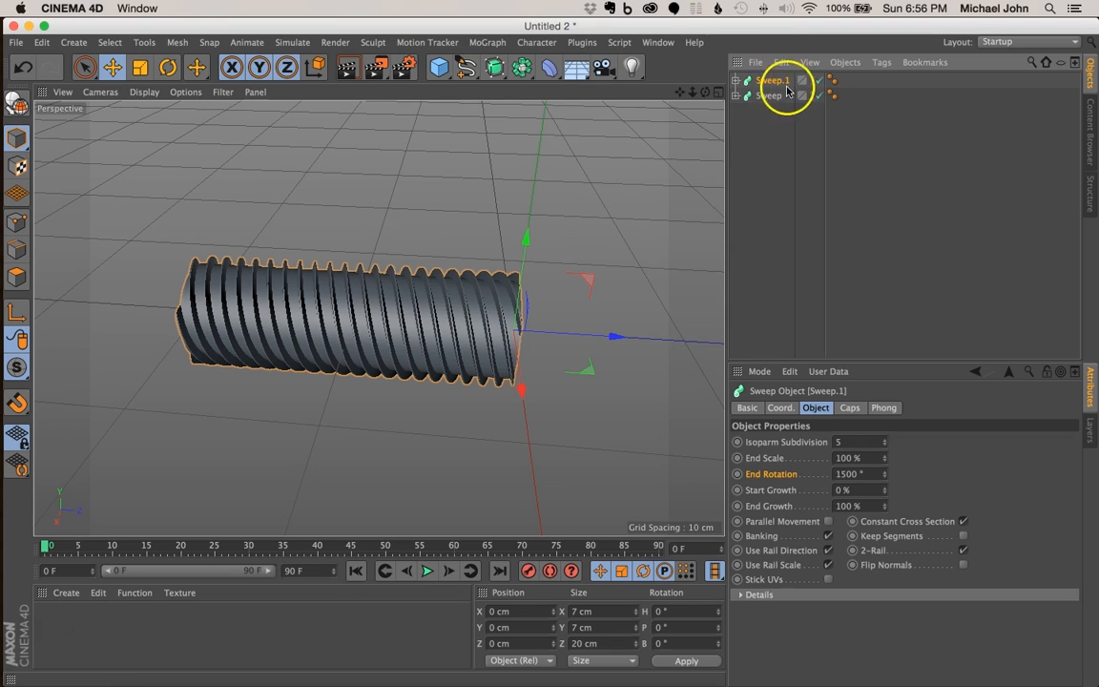
pyautogui.click(770, 96)
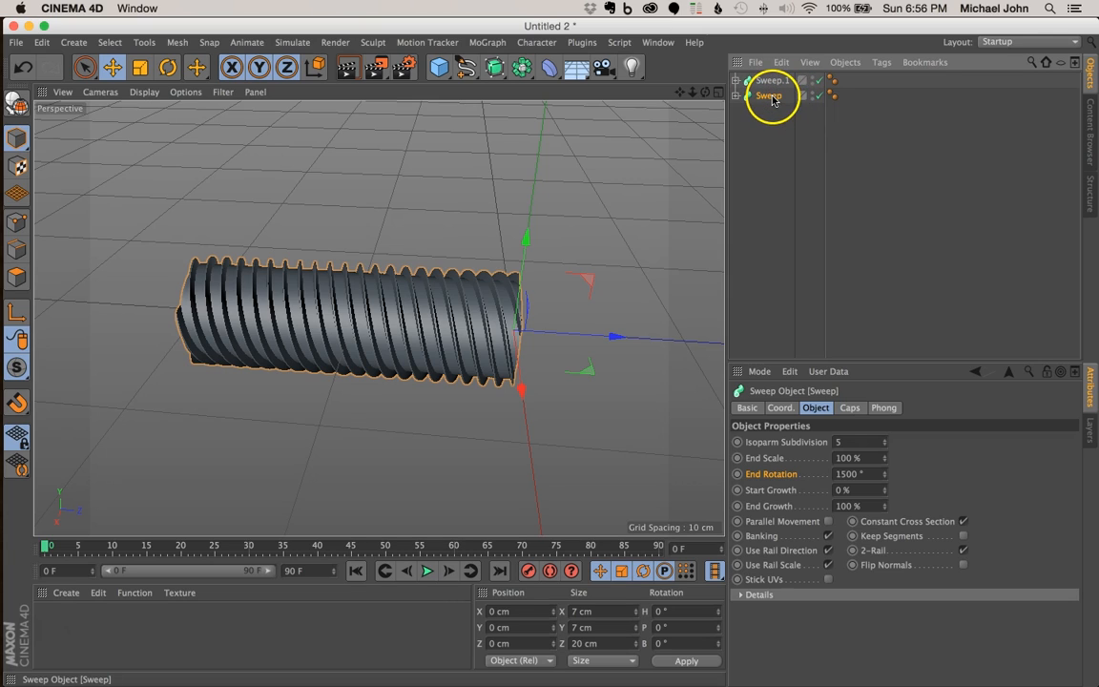
pyautogui.doubleClick(770, 97)
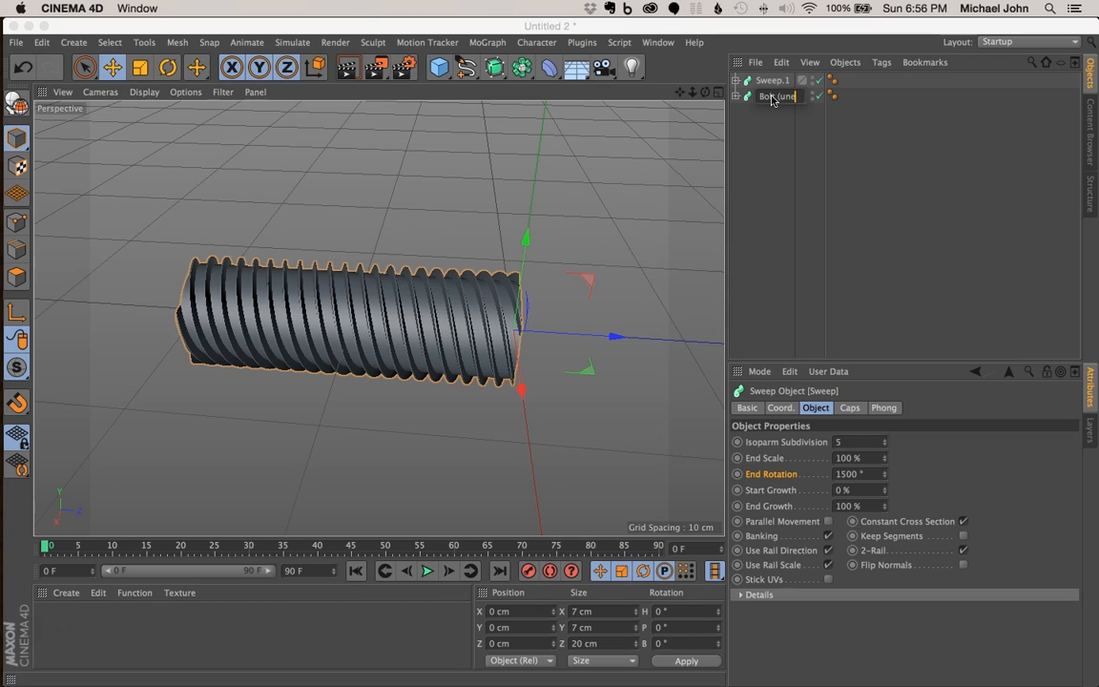
pyautogui.press('Return')
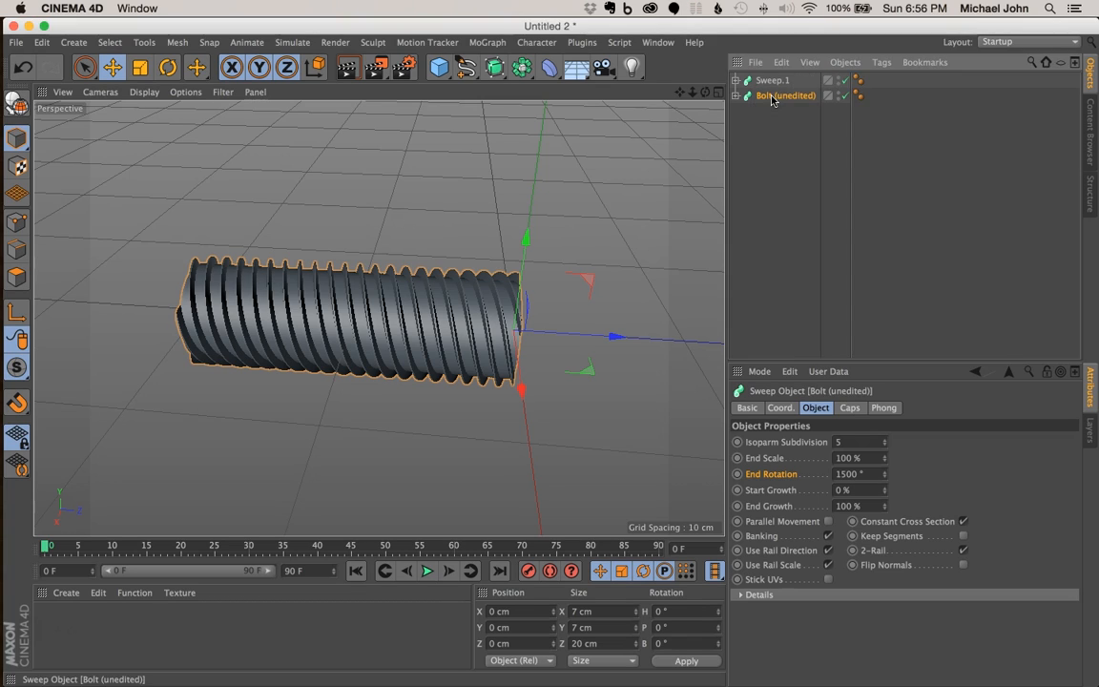
pyautogui.click(789, 103)
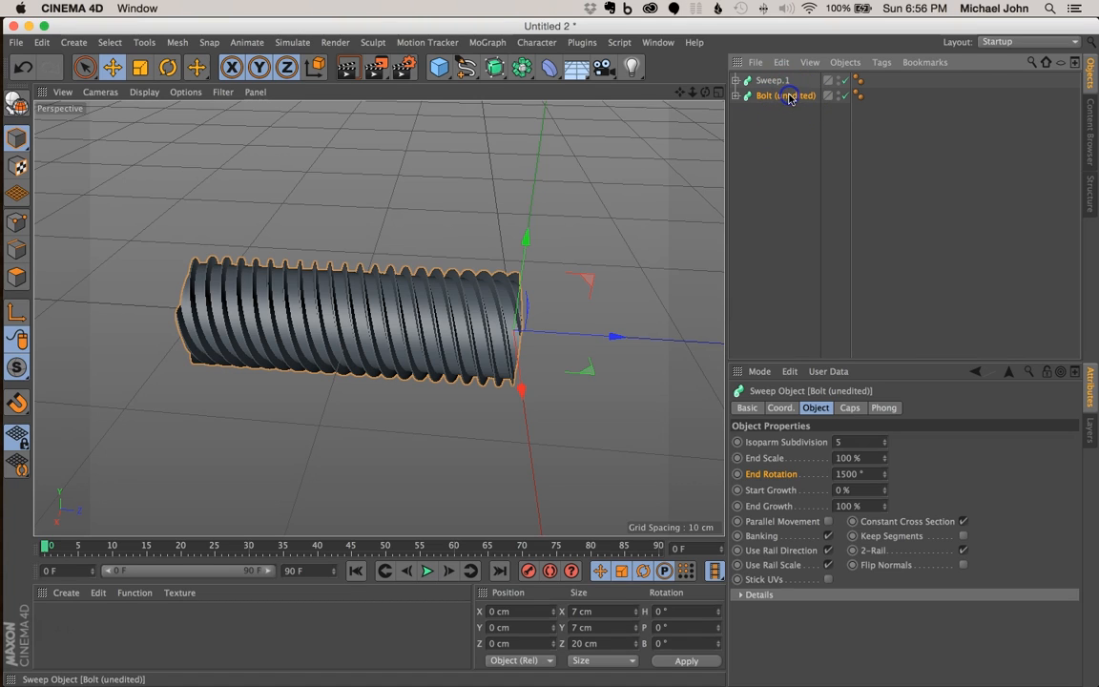
# Hide the Bolt (unedited) backup in both the editor and the renderer
pyautogui.click(839, 95)
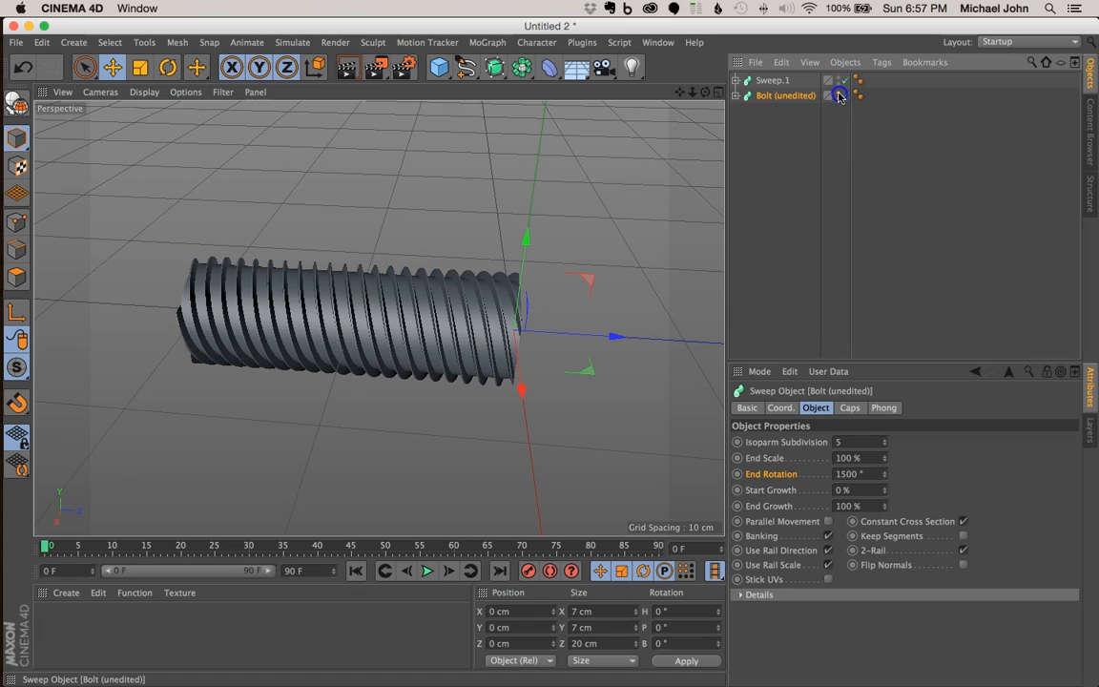
pyautogui.click(776, 114)
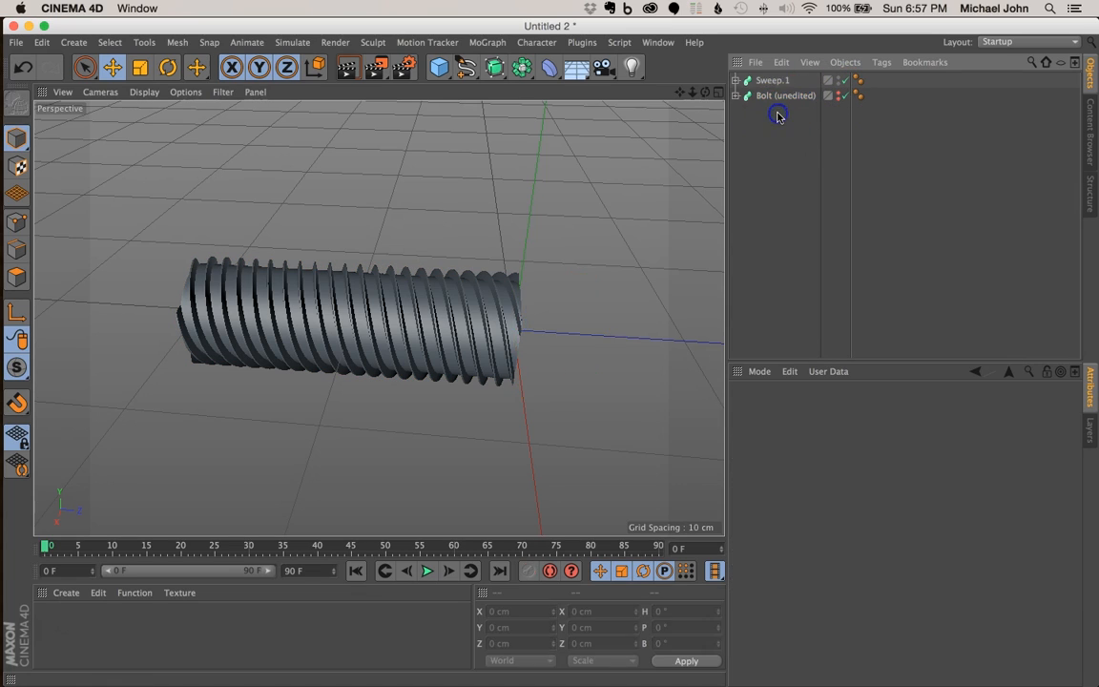
pyautogui.click(791, 96)
pyautogui.click(775, 116)
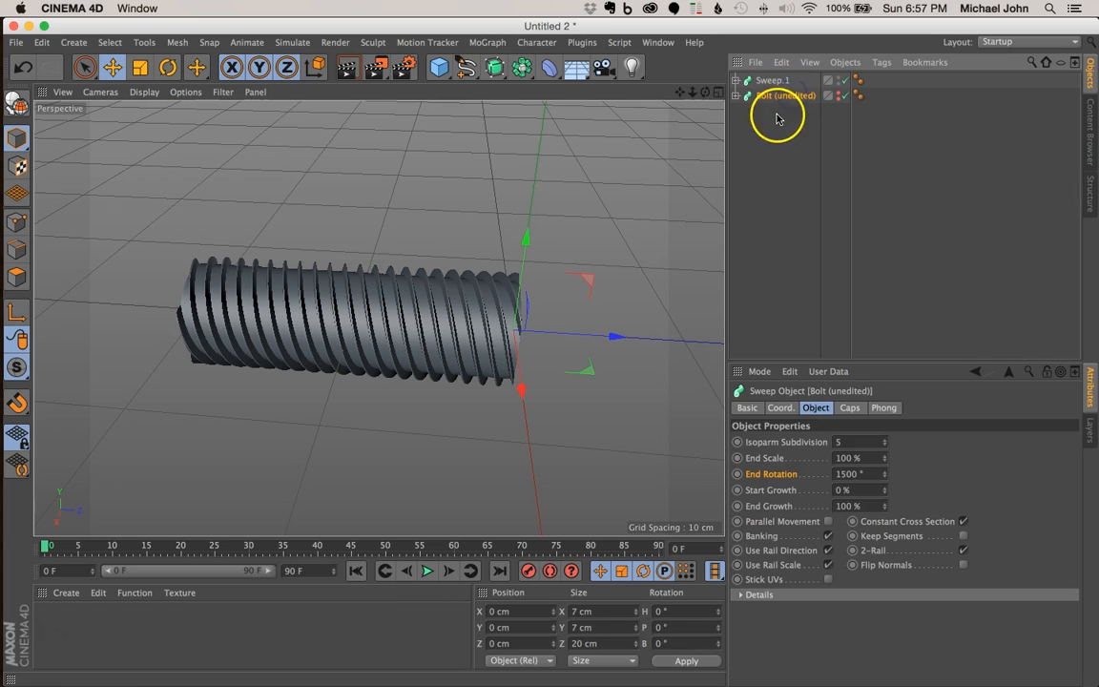
# Rename the duplicated sweep, Sweep.1, as "Bolt"
pyautogui.click(772, 81)
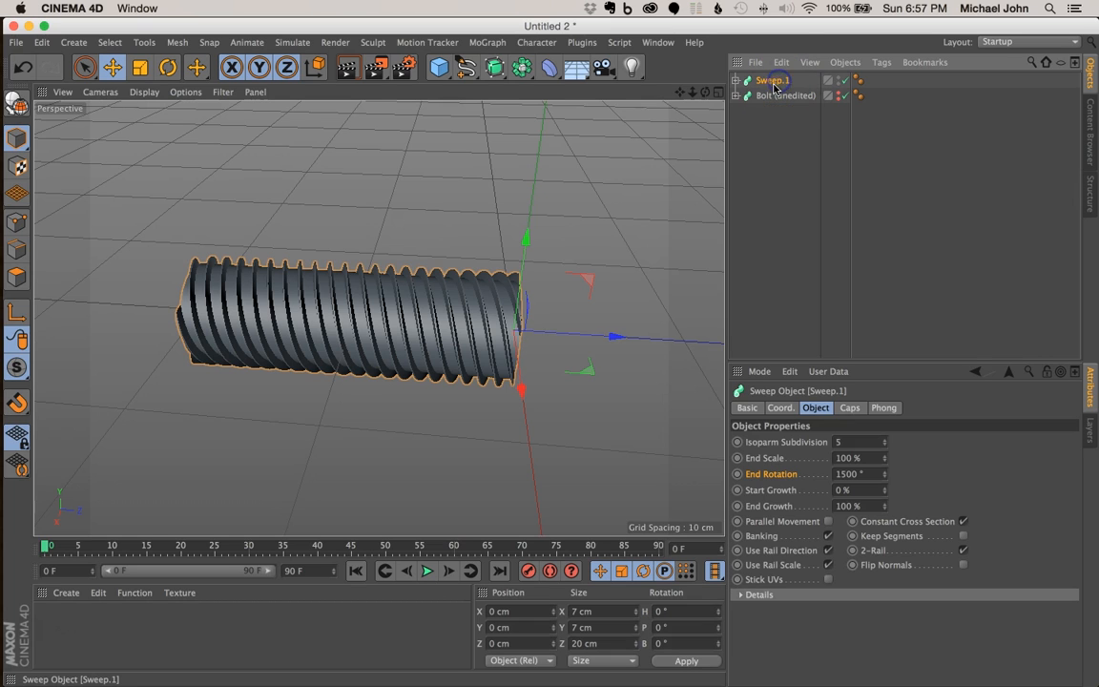
pyautogui.doubleClick(774, 82)
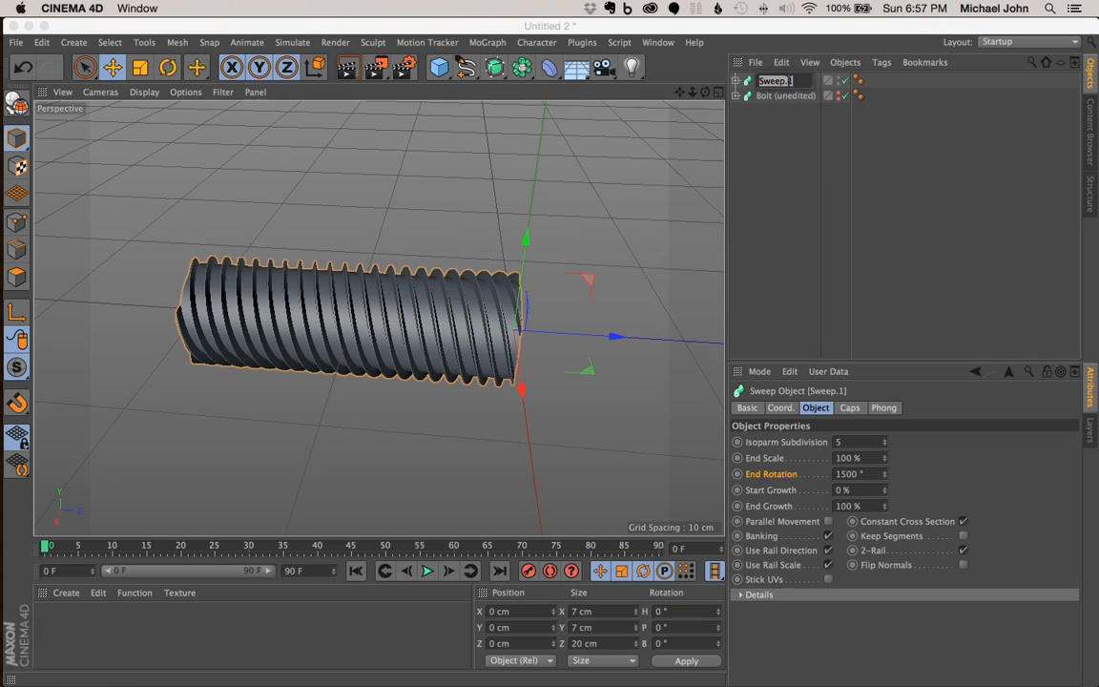
pyautogui.press('Return')
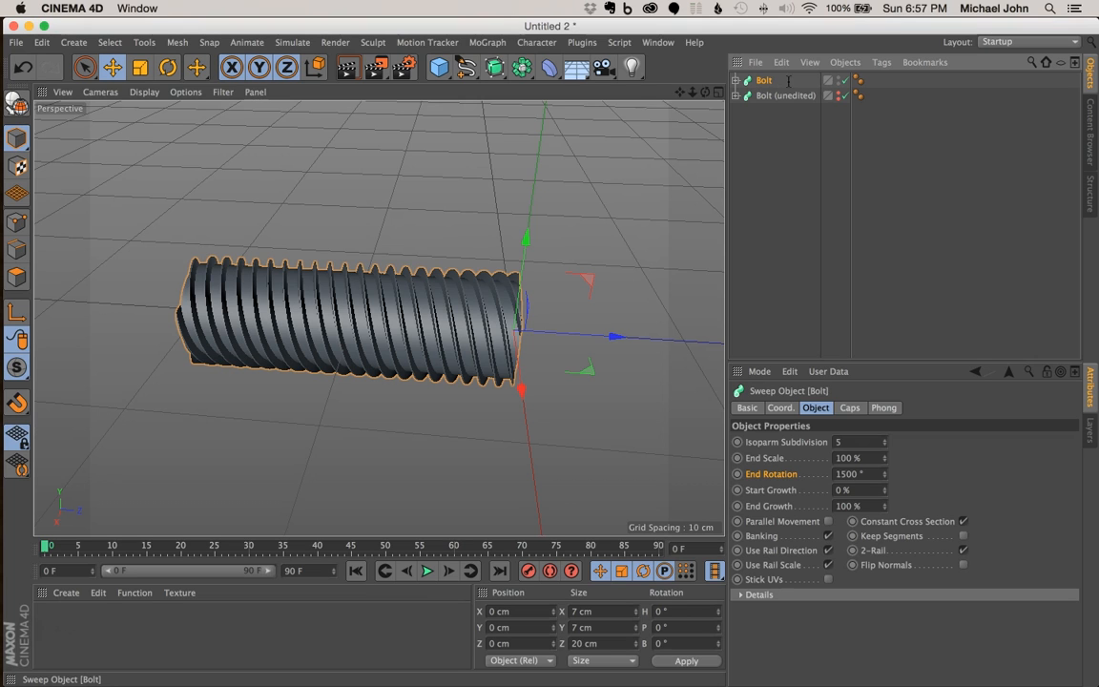
# Set the cap type of the Bolt sweep to Quadrangles
pyautogui.moveTo(388, 319)
pyautogui.keyDown('alt'); pyautogui.mouseDown()
pyautogui.moveTo(299, 320)
pyautogui.moveTo(375, 308)
pyautogui.mouseUp(); pyautogui.keyUp('alt')
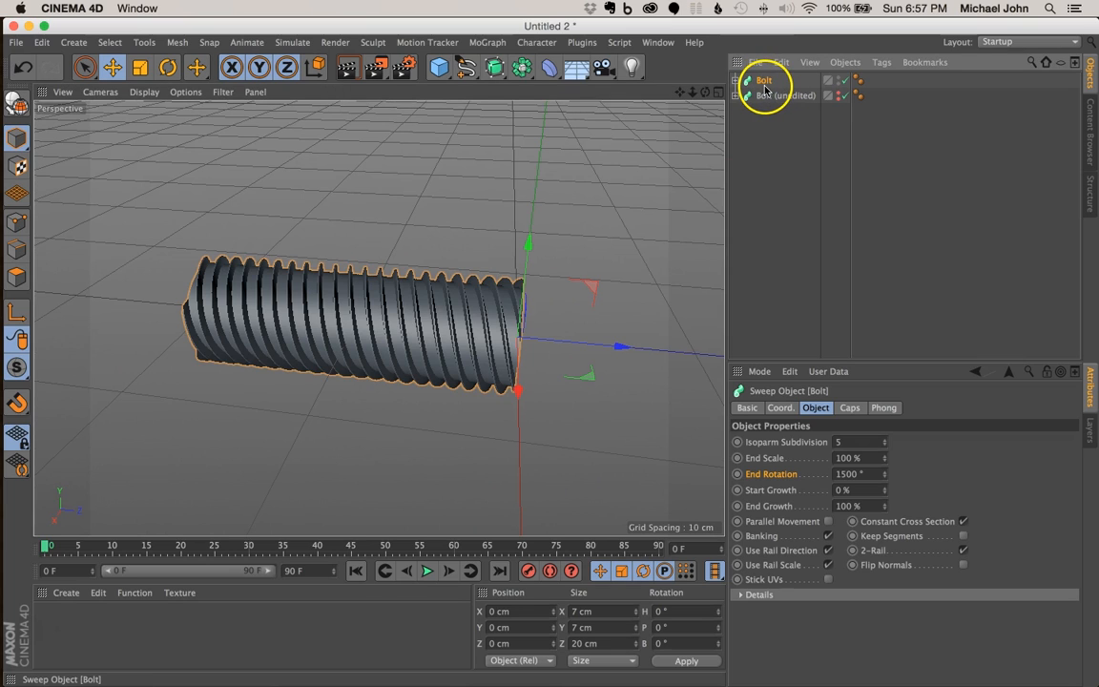
pyautogui.click(848, 408)
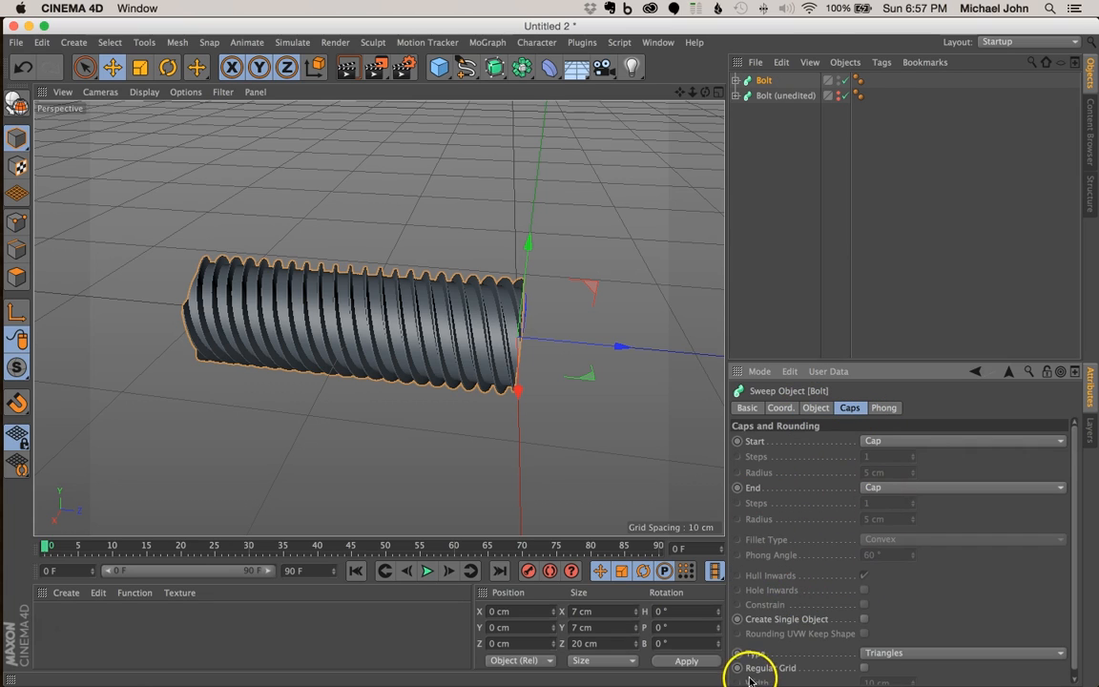
pyautogui.click(758, 654)
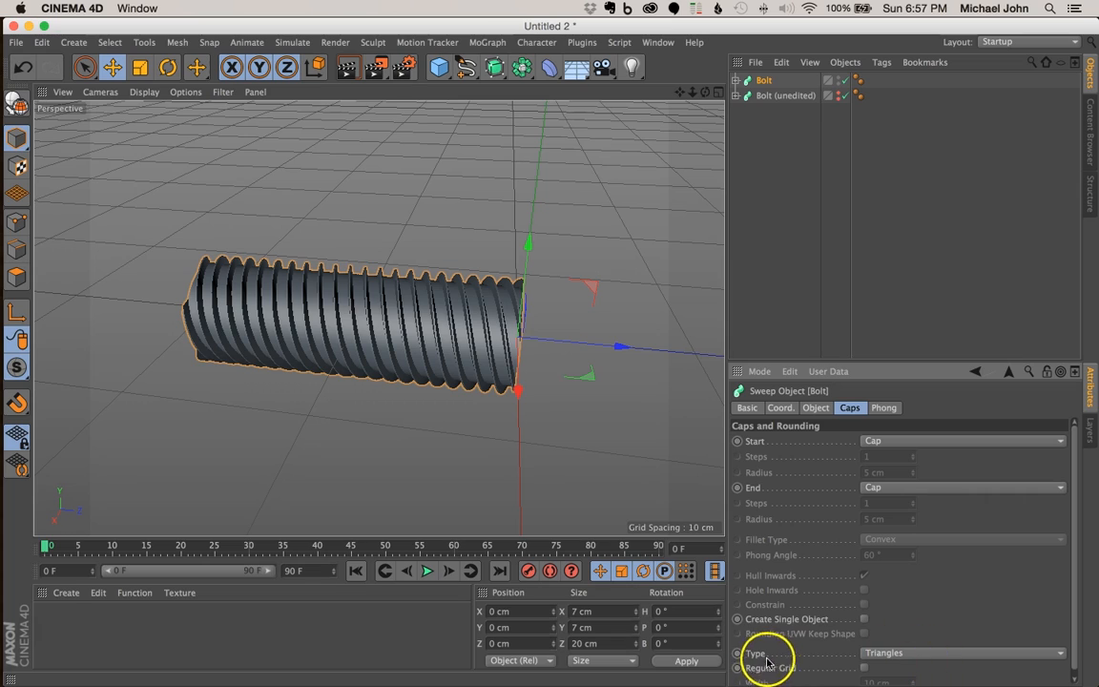
pyautogui.click(940, 654)
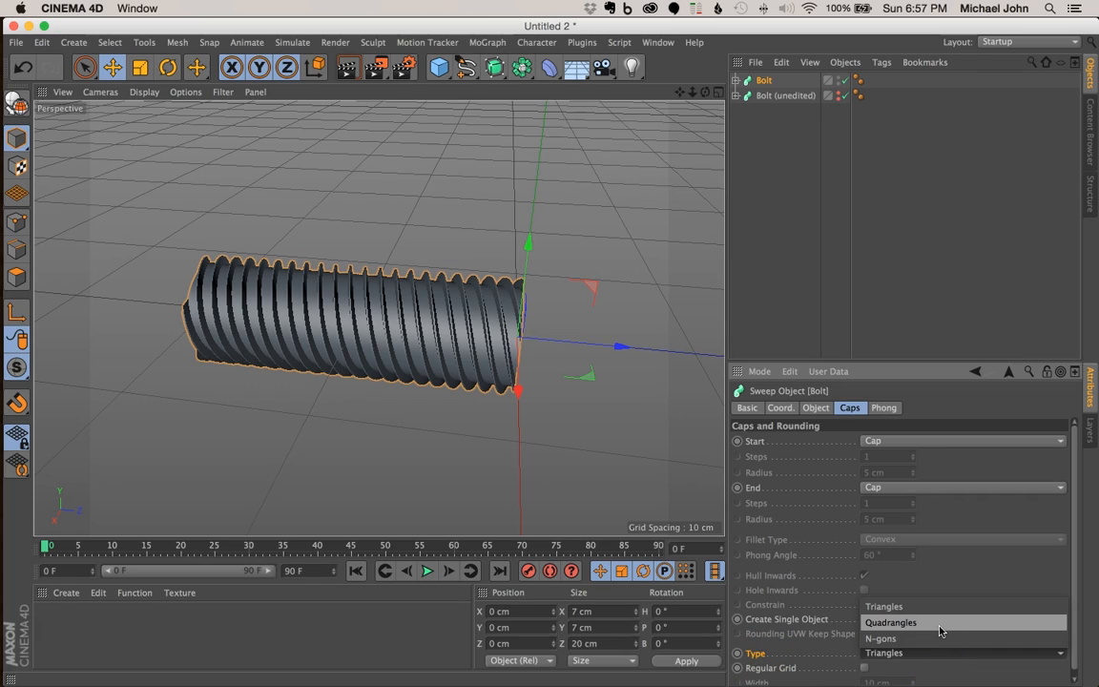
pyautogui.click(940, 625)
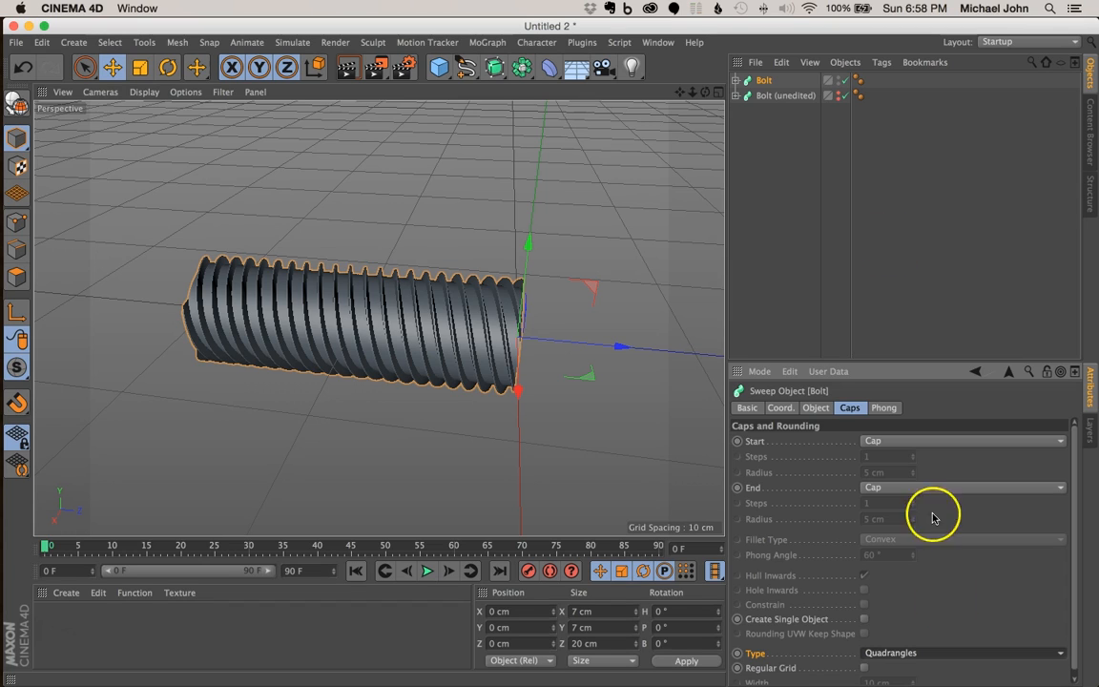
# Select the Bolt sweep together with its Cogwheel and Helix children and make it editable as a polygon object
pyautogui.rightClick(763, 84)
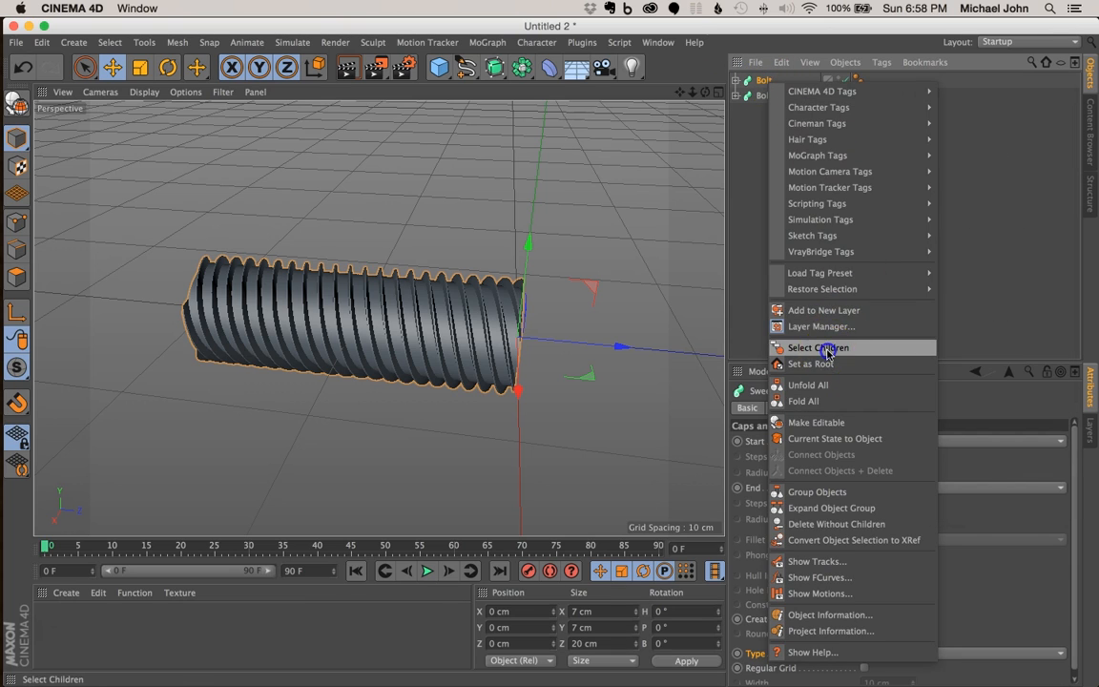
pyautogui.click(825, 348)
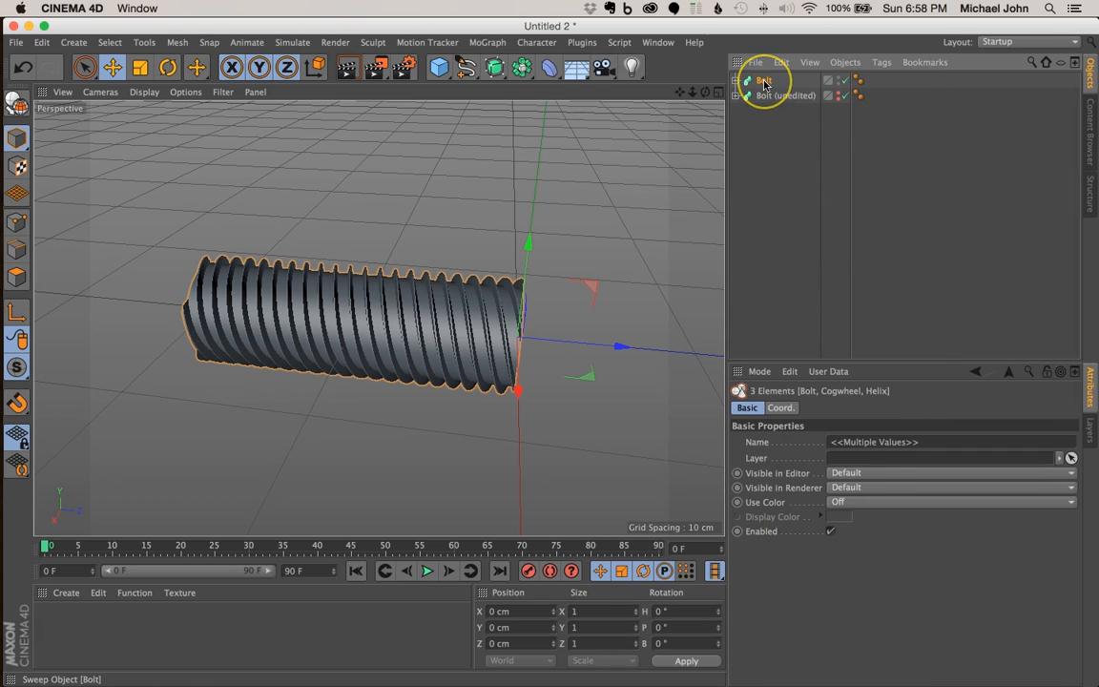
pyautogui.press('c')
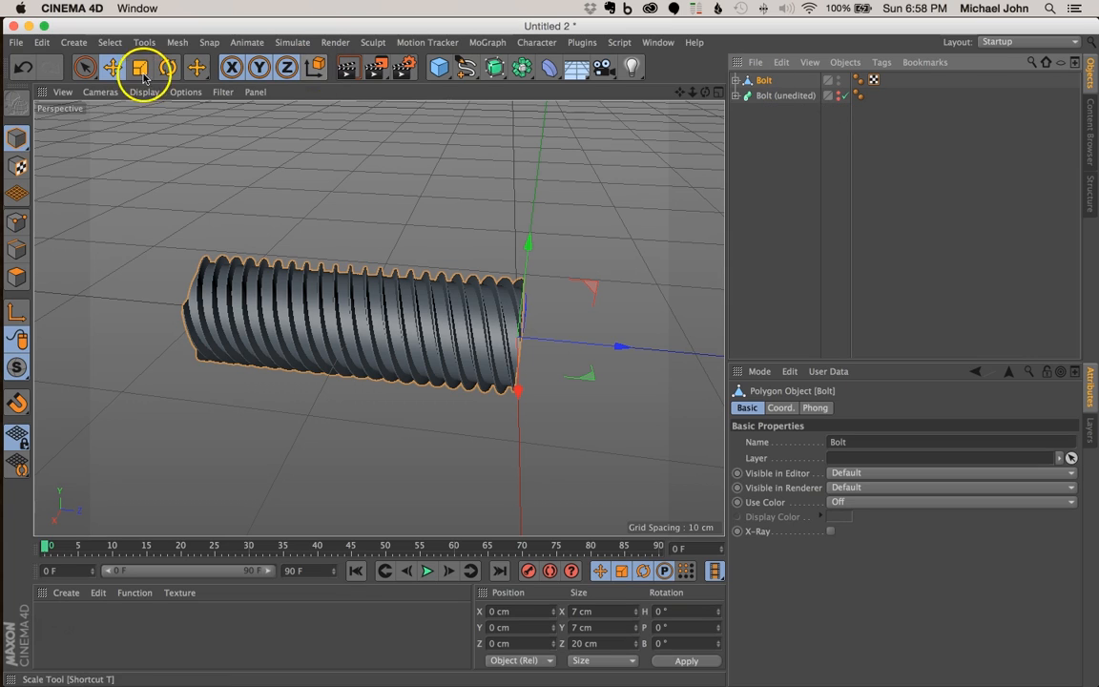
# Activate Live Selection in Polygon mode and expand the Bolt object's hierarchy to reach its two caps
pyautogui.click(84, 67)
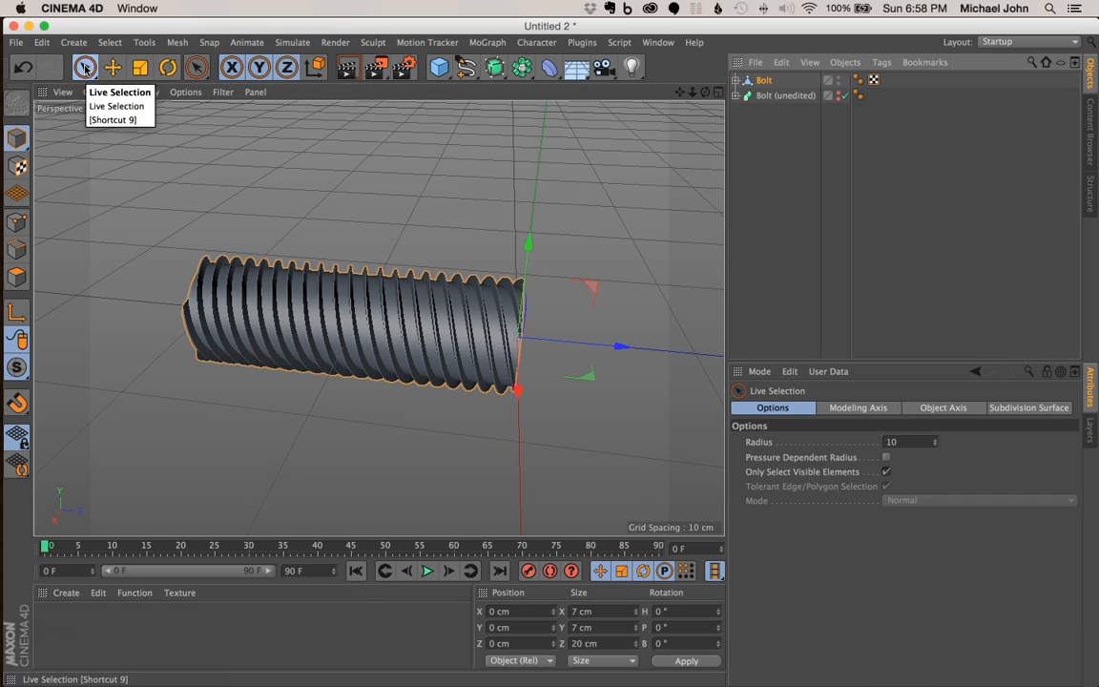
pyautogui.click(17, 276)
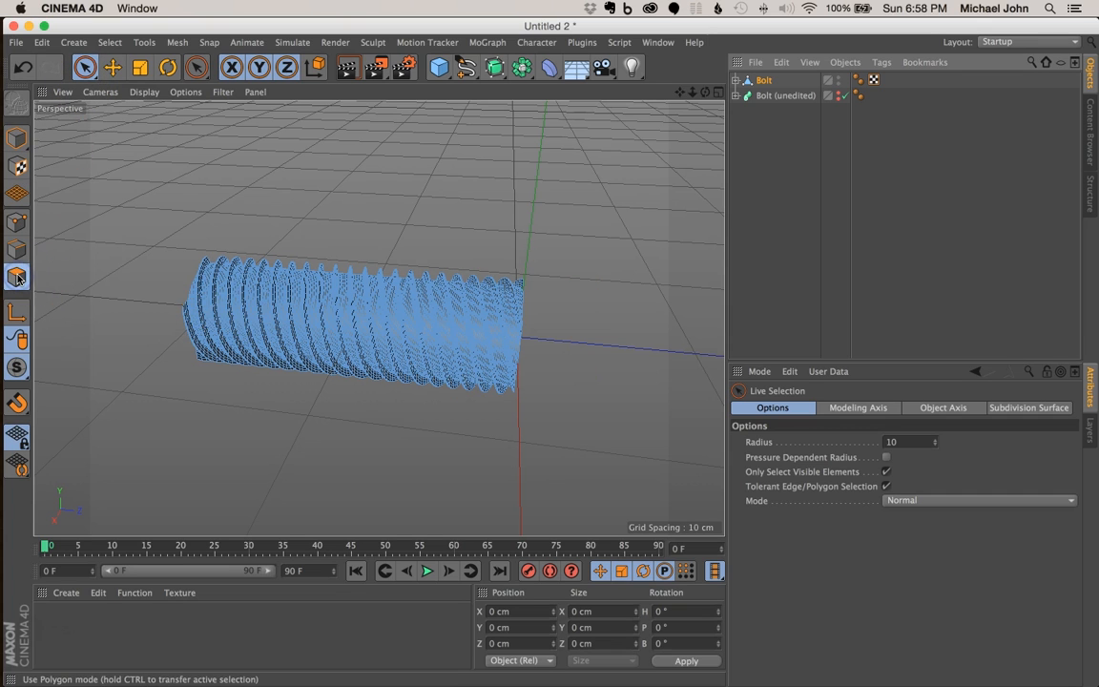
pyautogui.keyDown('alt'); pyautogui.moveTo(491, 306); pyautogui.dragTo(352, 302); pyautogui.keyUp('alt')
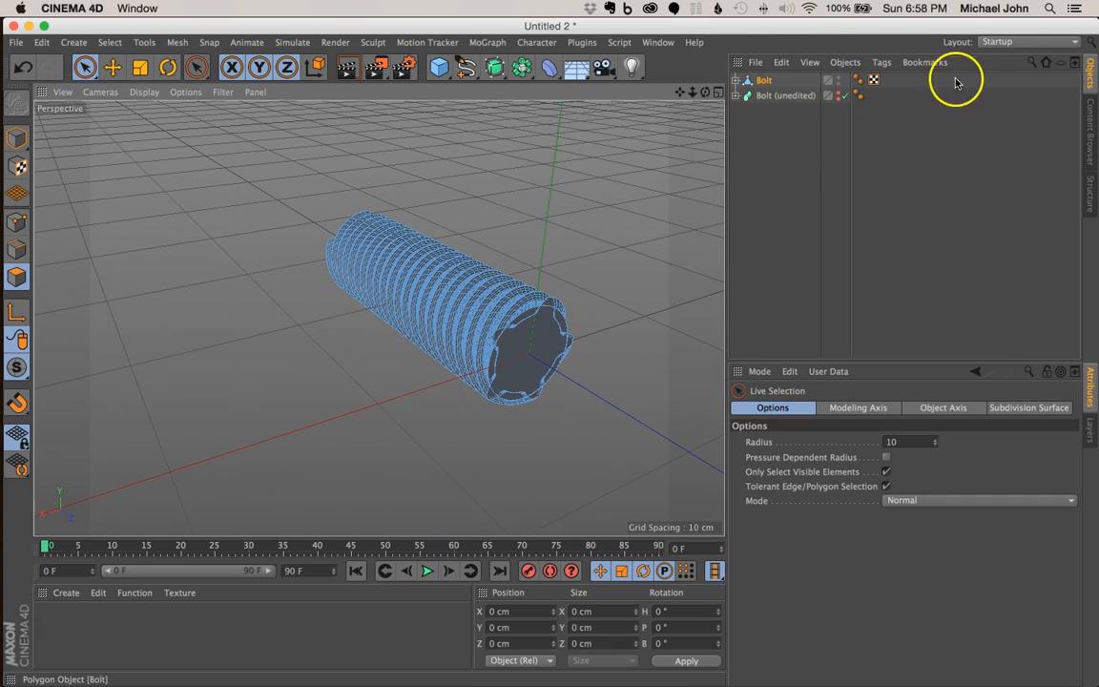
pyautogui.click(747, 82)
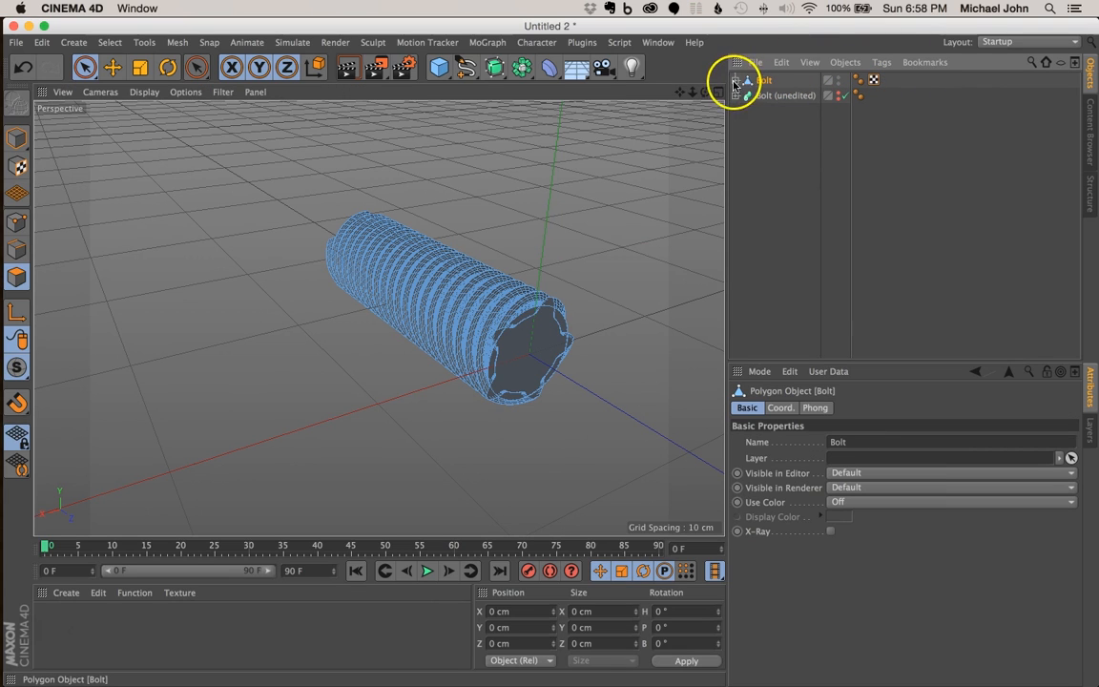
pyautogui.click(736, 81)
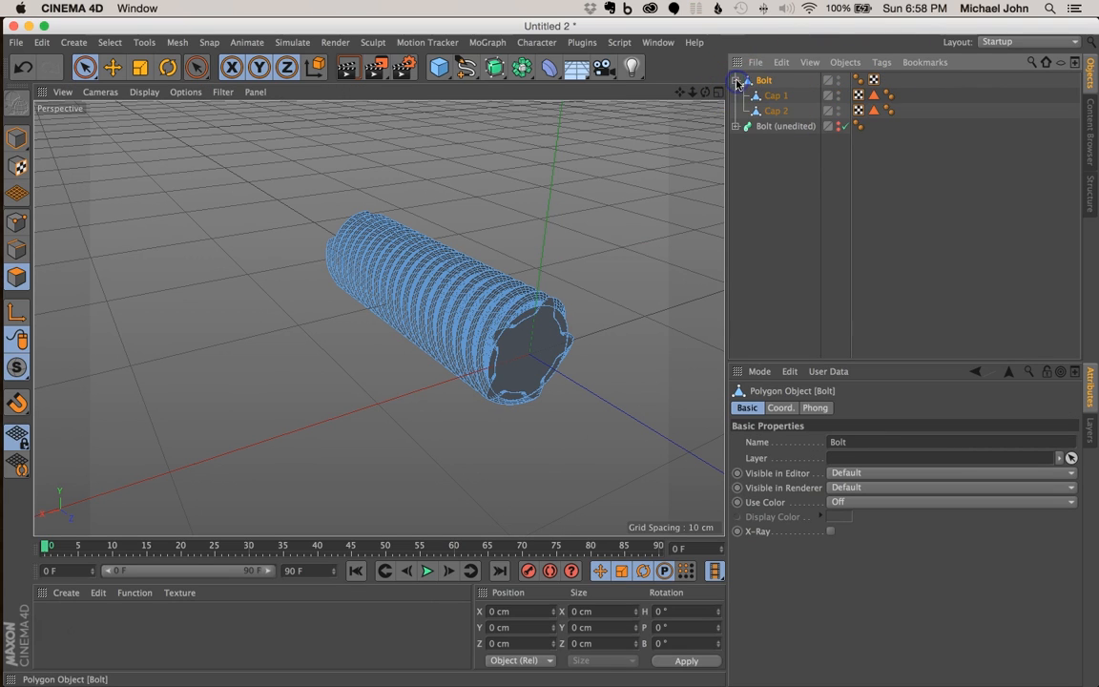
# Select all polygons of Cap 1 and melt them into a single face
pyautogui.click(788, 97)
pyautogui.click(773, 111)
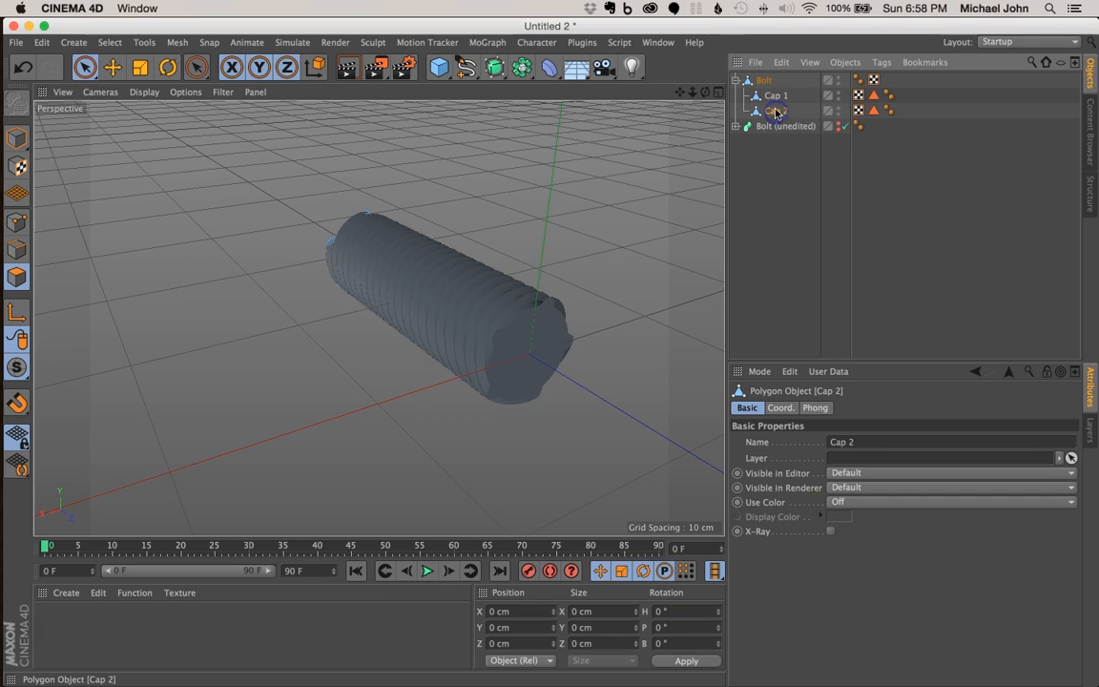
pyautogui.click(776, 98)
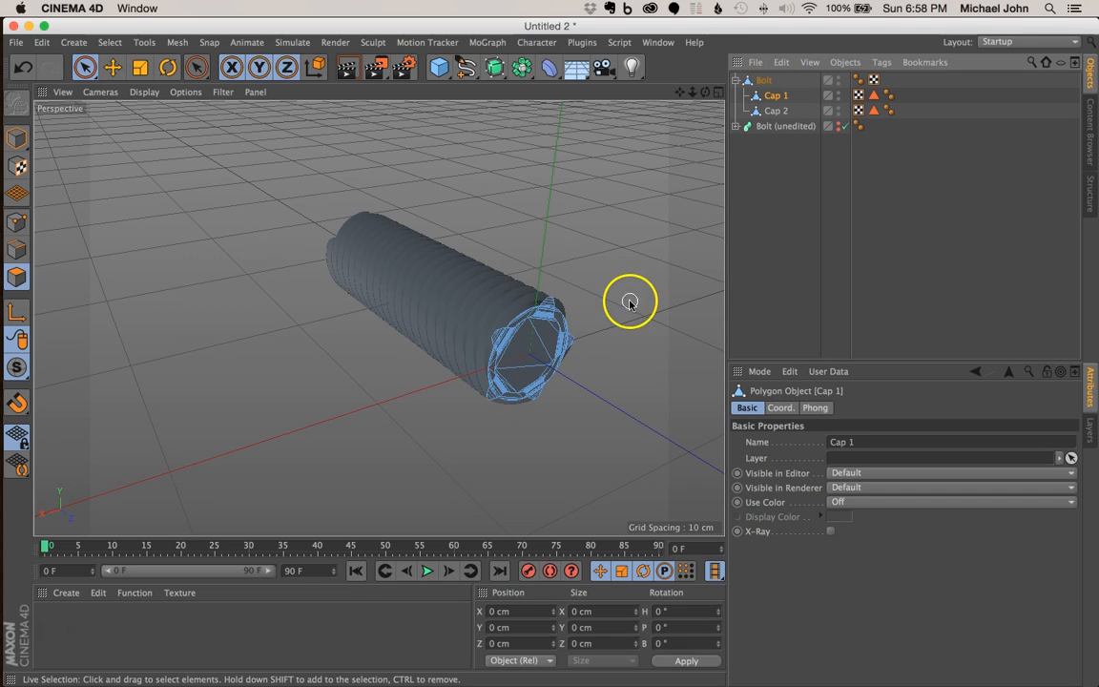
pyautogui.scroll(5, 542, 346)
pyautogui.keyDown('alt'); pyautogui.moveTo(545, 337); pyautogui.dragTo(490, 340); pyautogui.keyUp('alt')
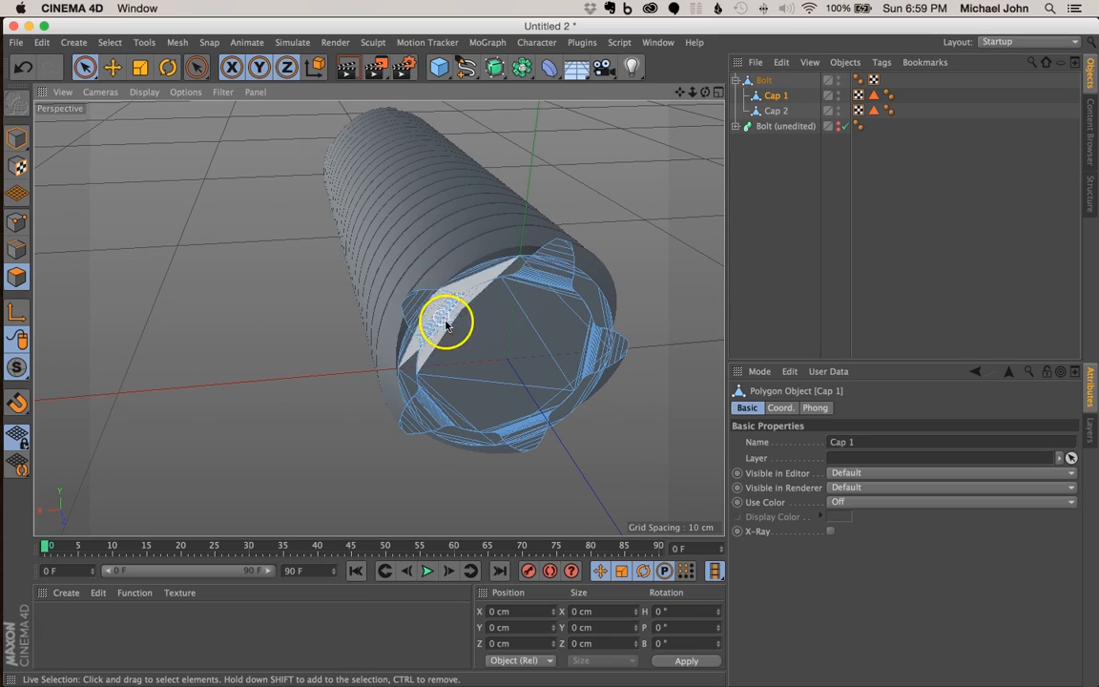
pyautogui.keyDown('alt'); pyautogui.moveTo(527, 328); pyautogui.dragTo(525, 324); pyautogui.keyUp('alt')
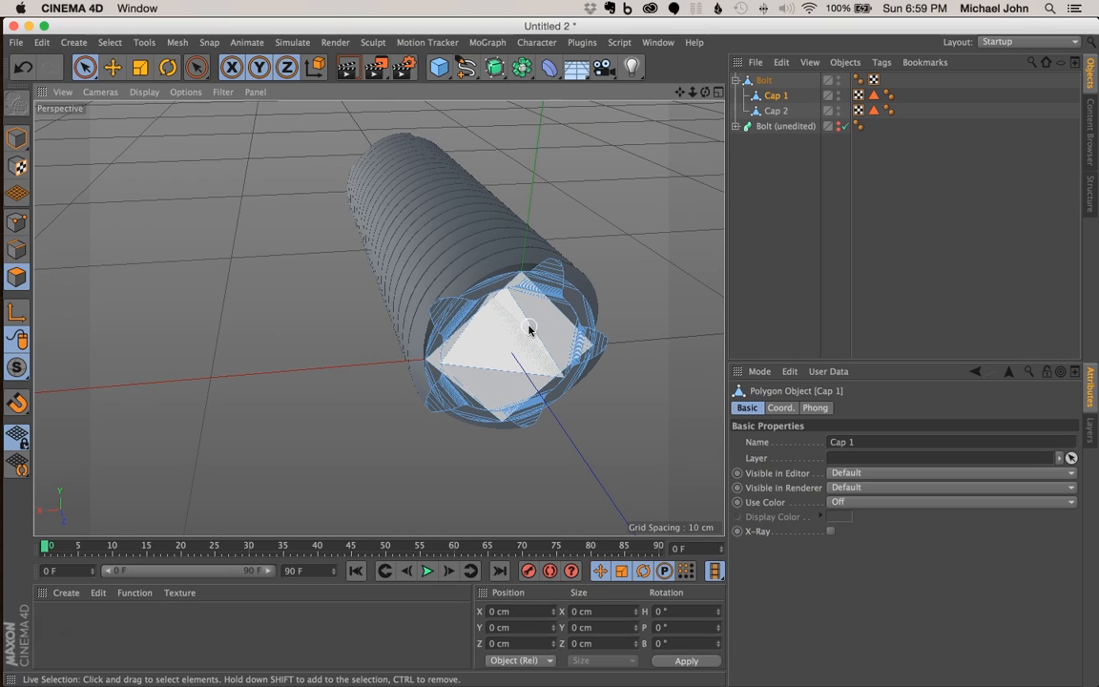
pyautogui.click(528, 328)
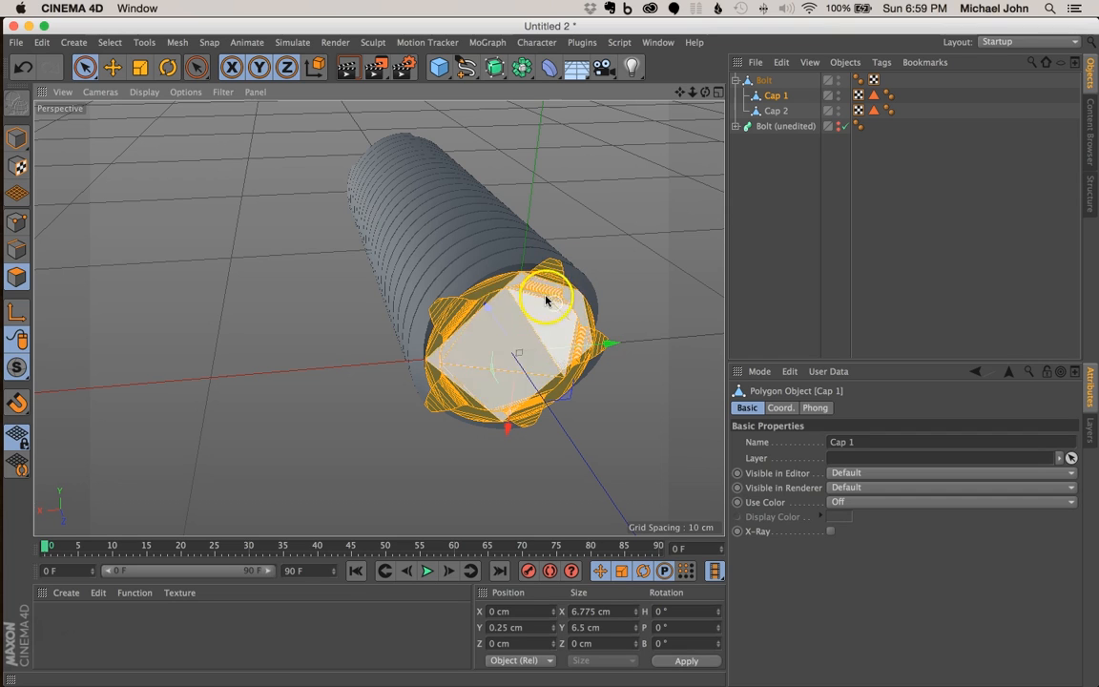
pyautogui.rightClick(483, 307)
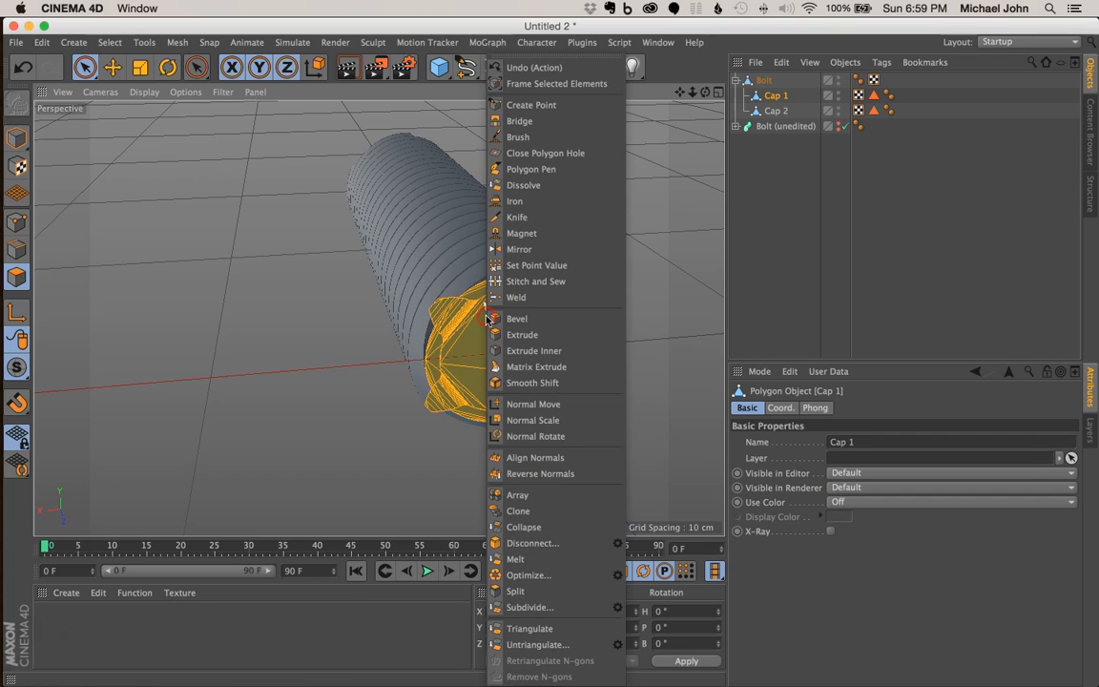
pyautogui.click(546, 560)
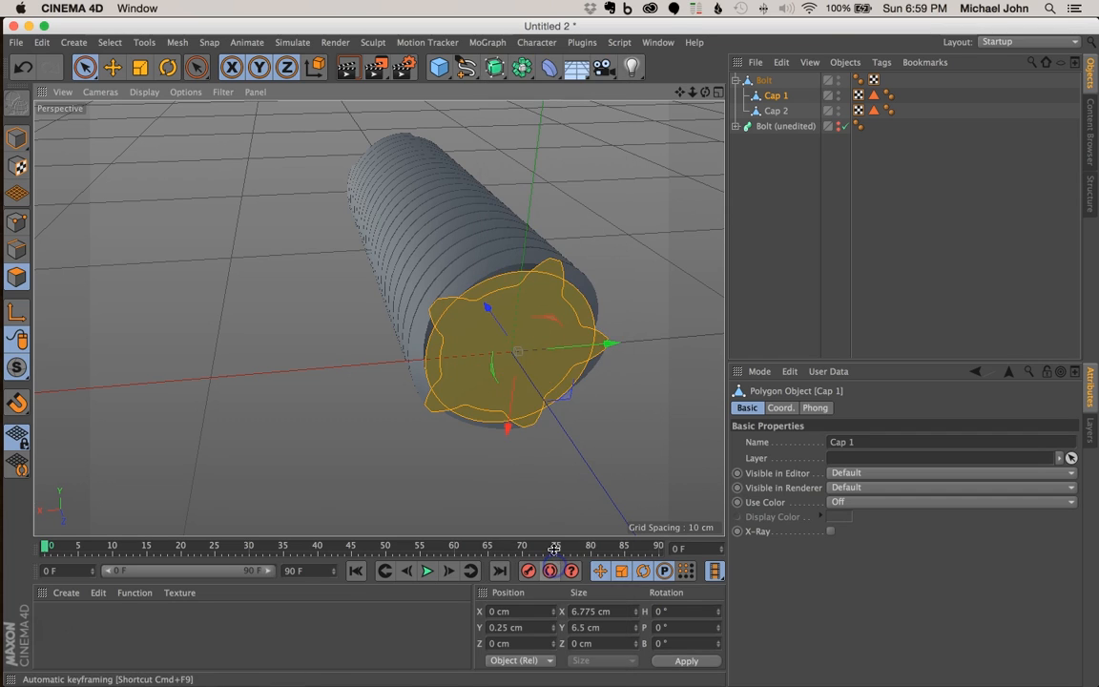
pyautogui.moveTo(545, 303)
pyautogui.keyDown('alt'); pyautogui.mouseDown(button='right')
pyautogui.moveTo(451, 301)
pyautogui.moveTo(528, 304)
pyautogui.mouseUp(button='right'); pyautogui.keyUp('alt')
pyautogui.keyDown('alt'); pyautogui.moveTo(546, 303); pyautogui.dragTo(422, 292); pyautogui.keyUp('alt')
pyautogui.click(537, 290)
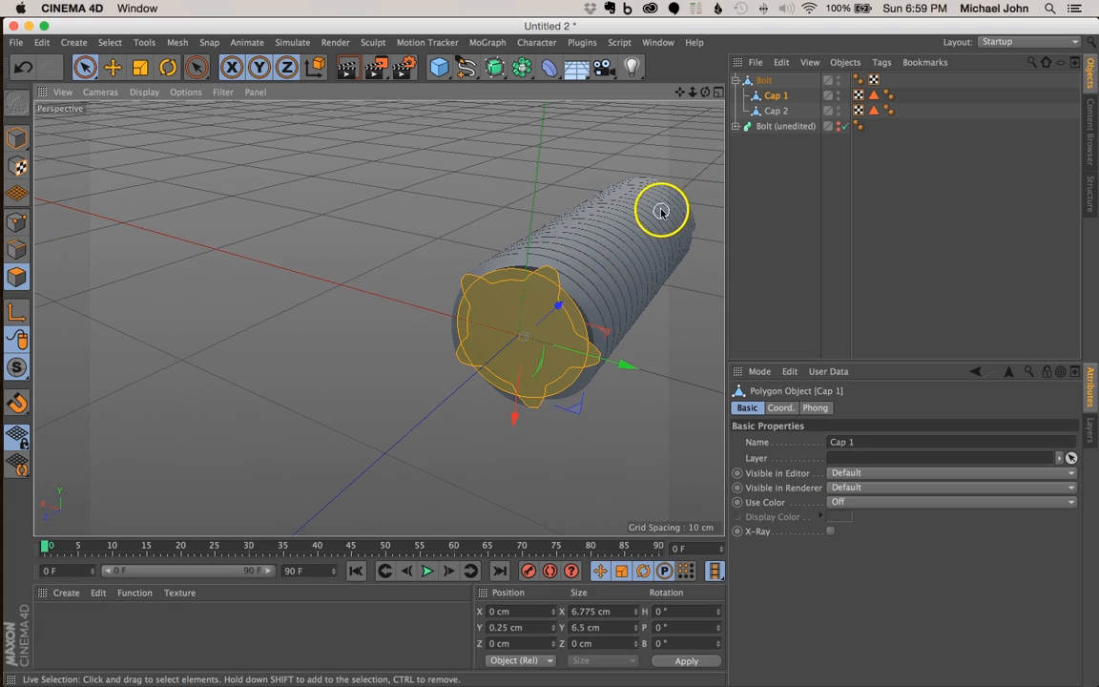
pyautogui.click(551, 268)
pyautogui.keyDown('alt'); pyautogui.moveTo(618, 224); pyautogui.dragTo(613, 270); pyautogui.keyUp('alt')
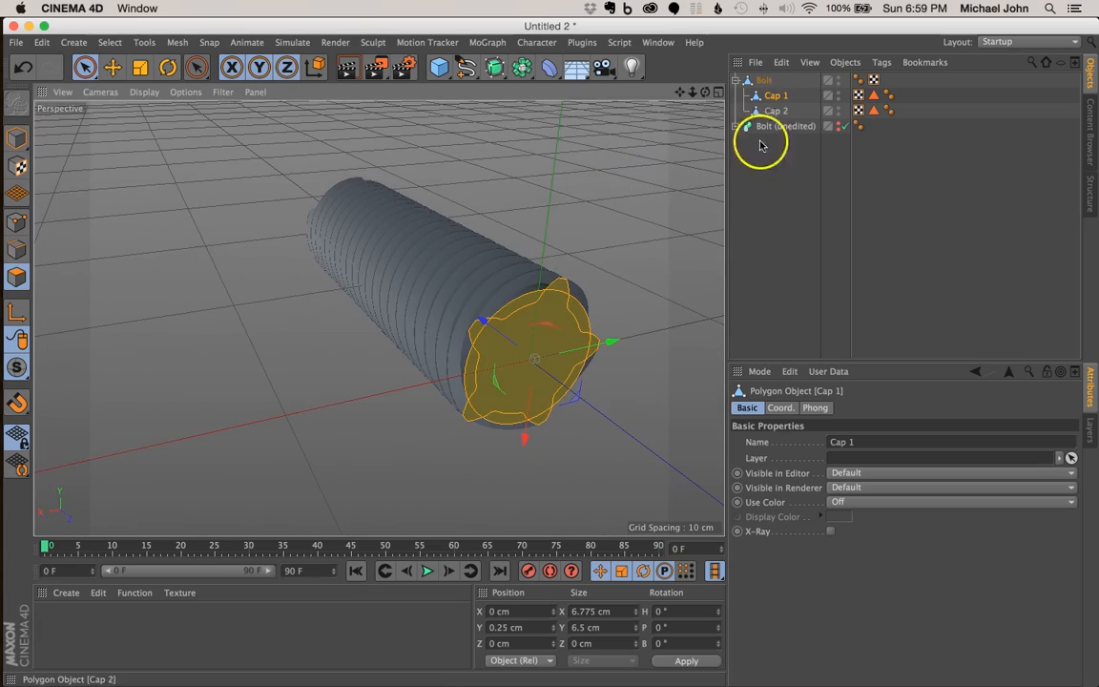
# Select all polygons of Cap 2 at the bolt's opposite end, melt them into a single face, and deselect it
pyautogui.click(775, 112)
pyautogui.keyDown('alt'); pyautogui.moveTo(328, 205); pyautogui.dragTo(595, 202); pyautogui.keyUp('alt')
pyautogui.moveTo(680, 92); pyautogui.dragTo(601, 153)
pyautogui.keyDown('alt'); pyautogui.moveTo(370, 265); pyautogui.dragTo(432, 257); pyautogui.keyUp('alt')
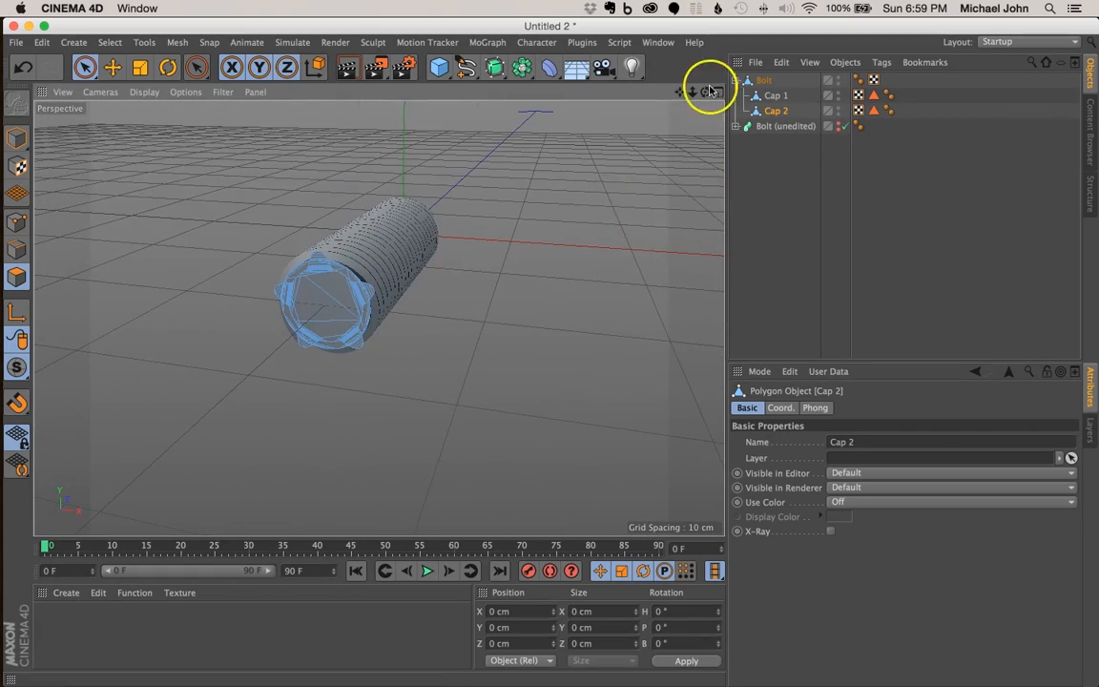
pyautogui.moveTo(705, 93); pyautogui.dragTo(551, 356)
pyautogui.moveTo(691, 94); pyautogui.dragTo(551, 354)
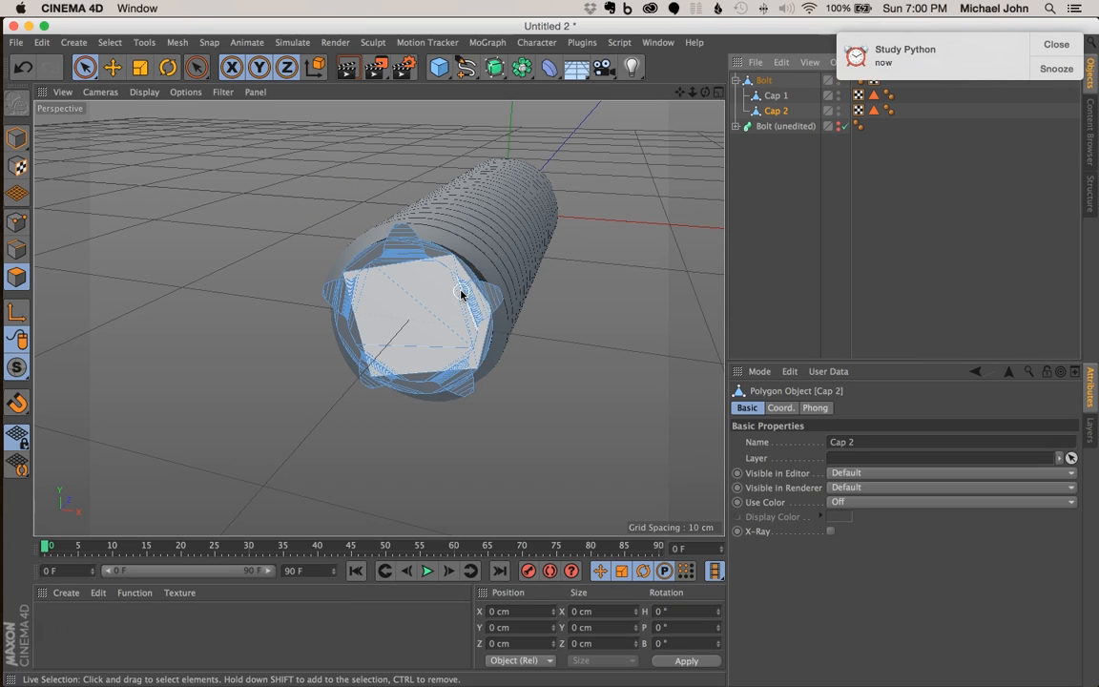
pyautogui.click(1056, 45)
pyautogui.click(422, 295)
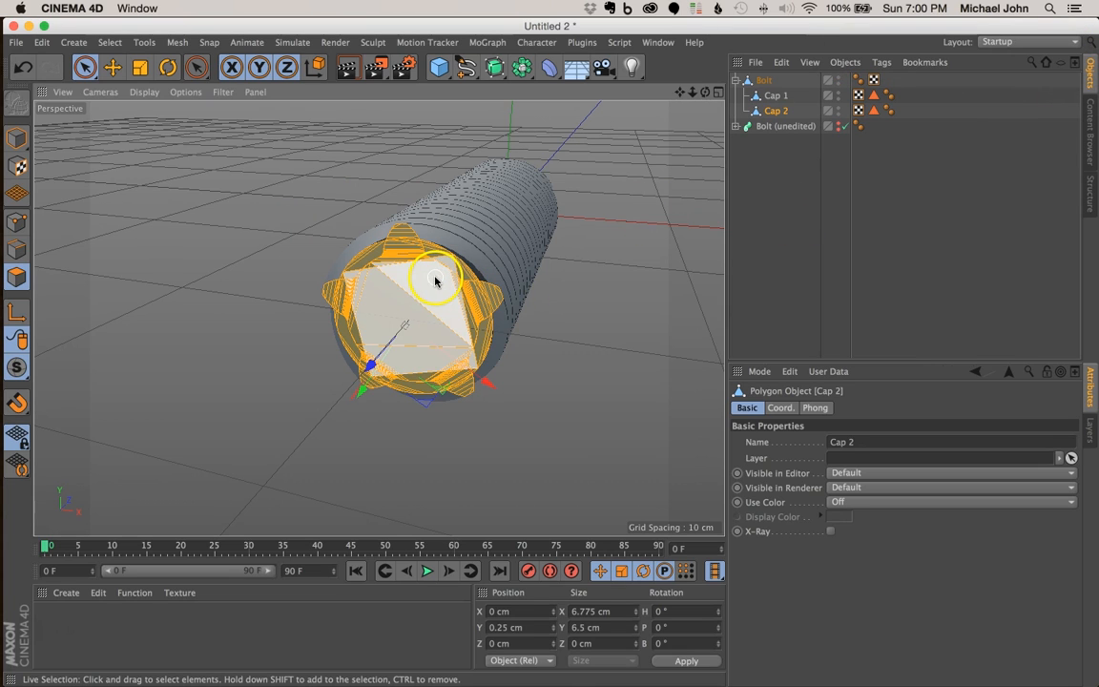
pyautogui.rightClick(435, 280)
pyautogui.click(522, 558)
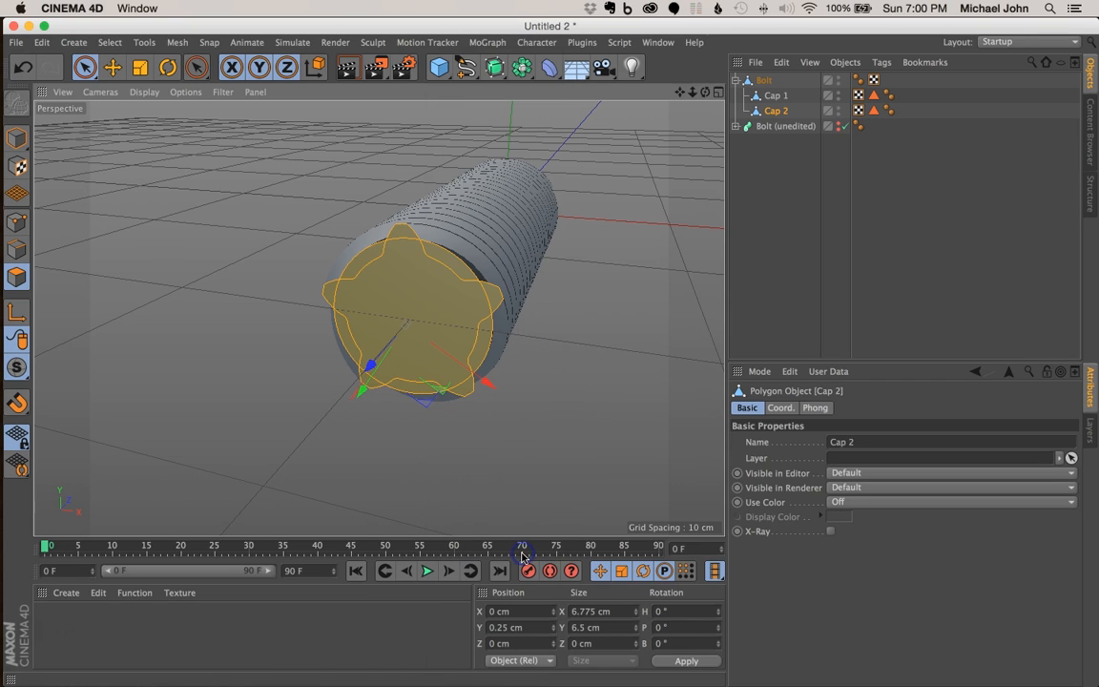
pyautogui.click(615, 236)
pyautogui.keyDown('alt'); pyautogui.moveTo(506, 229); pyautogui.dragTo(466, 250); pyautogui.keyUp('alt')
pyautogui.moveTo(697, 92); pyautogui.dragTo(550, 352)
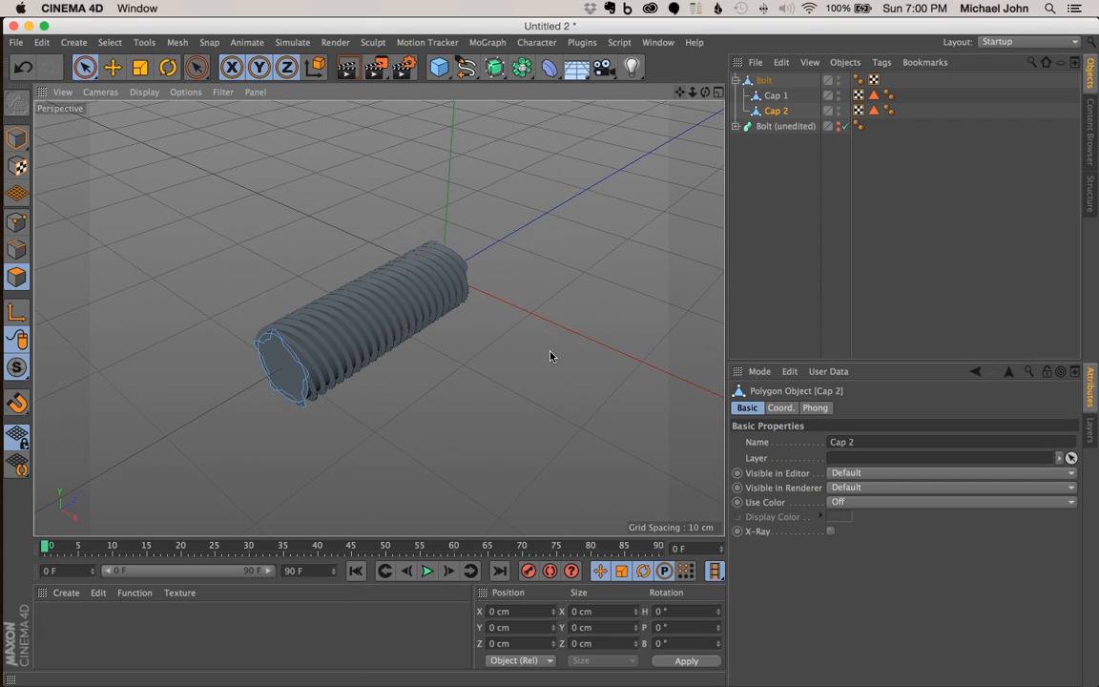
pyautogui.click(678, 93)
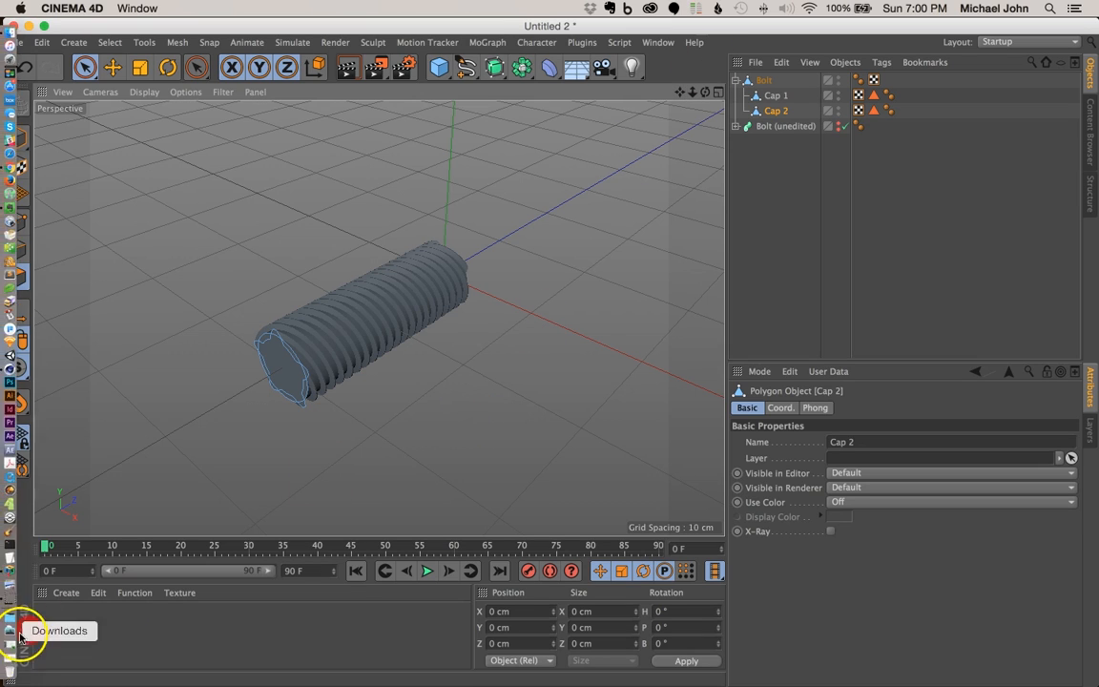
pyautogui.click(33, 630)
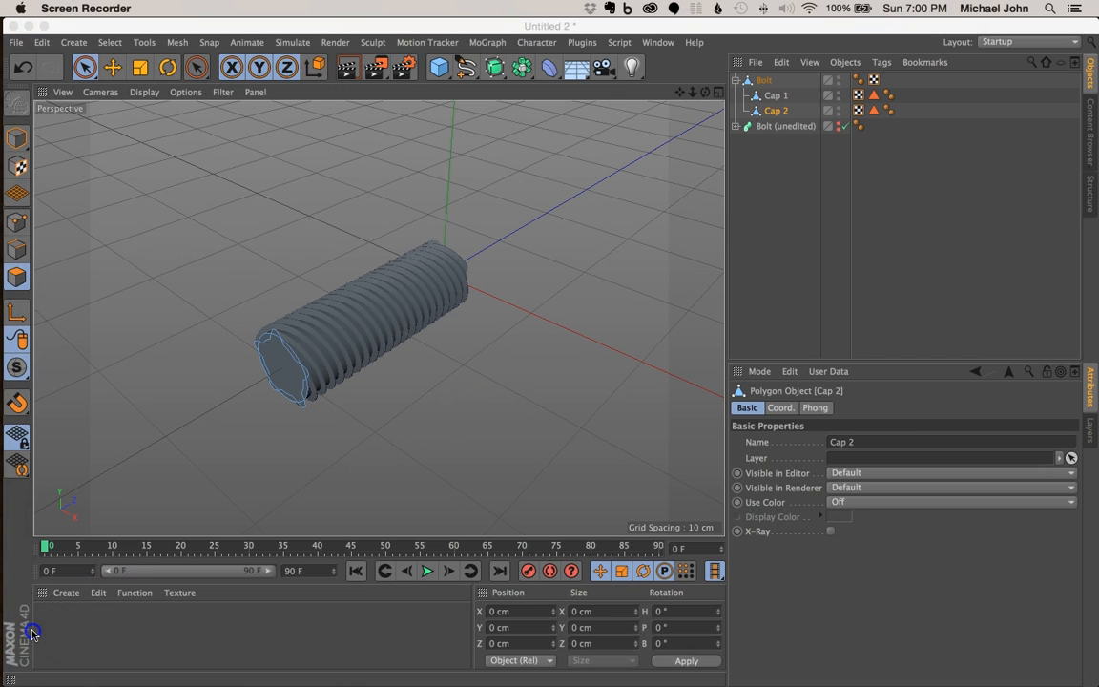